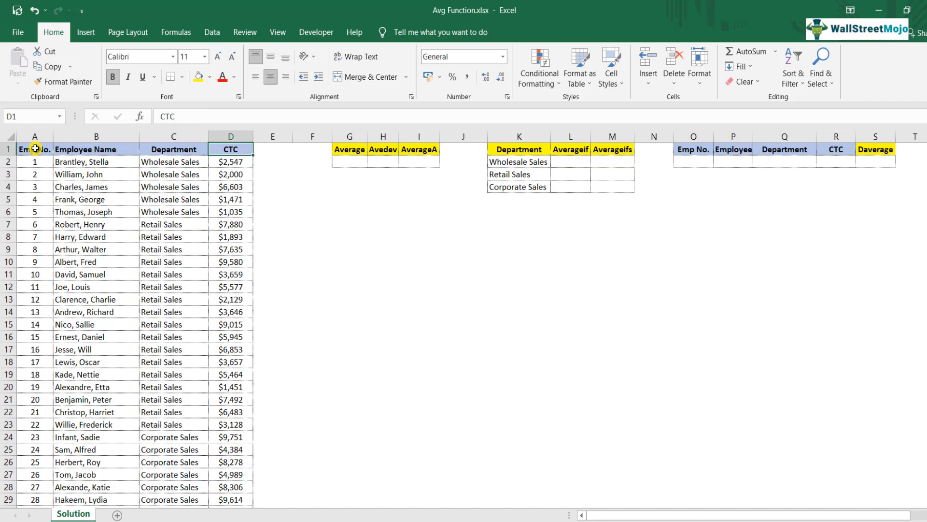
- Calculate the average of the whole CTC column in cell G2 with =AVERAGE(D:D)
key(Right)
key(Right)
key(Right)
key(Down)
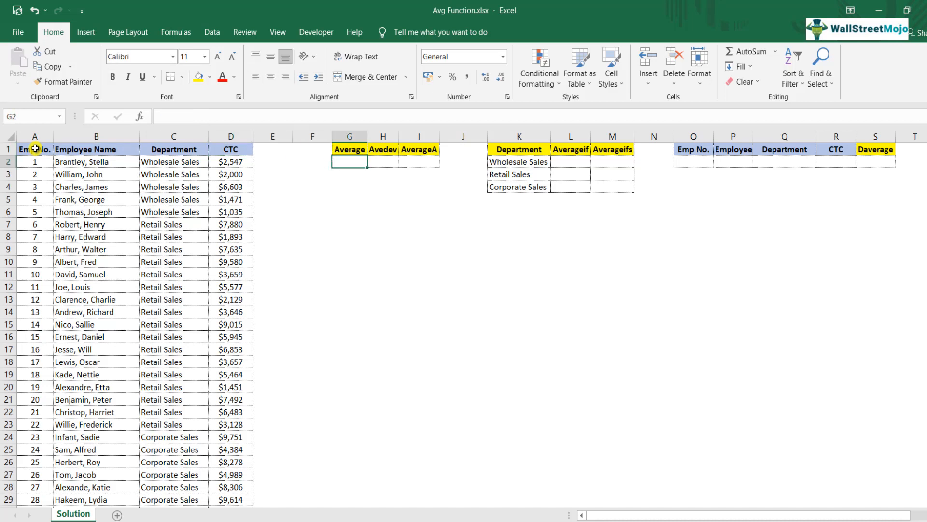
text(=aver)
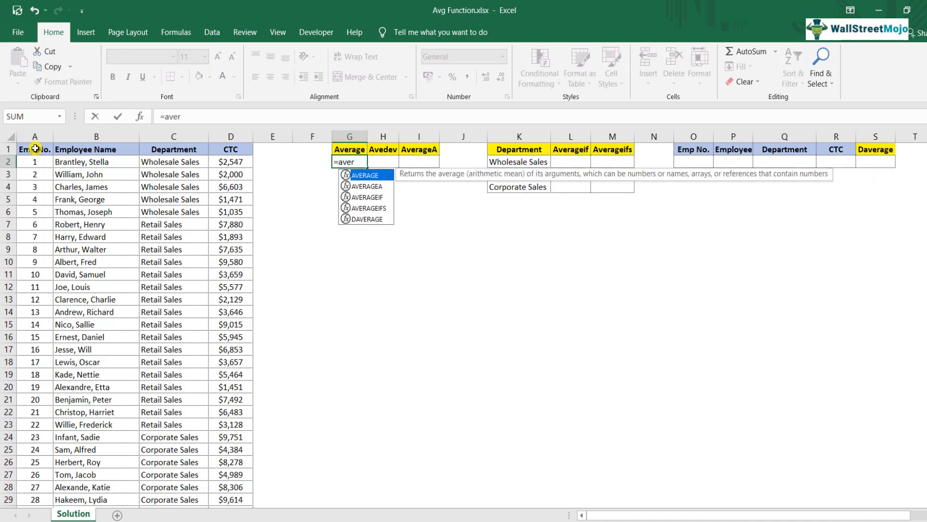
key(Tab)
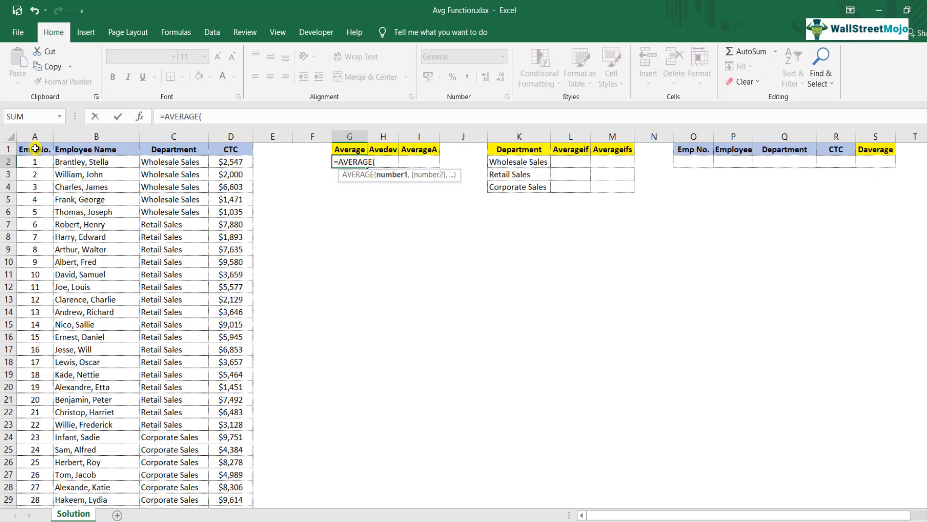
key(Left)
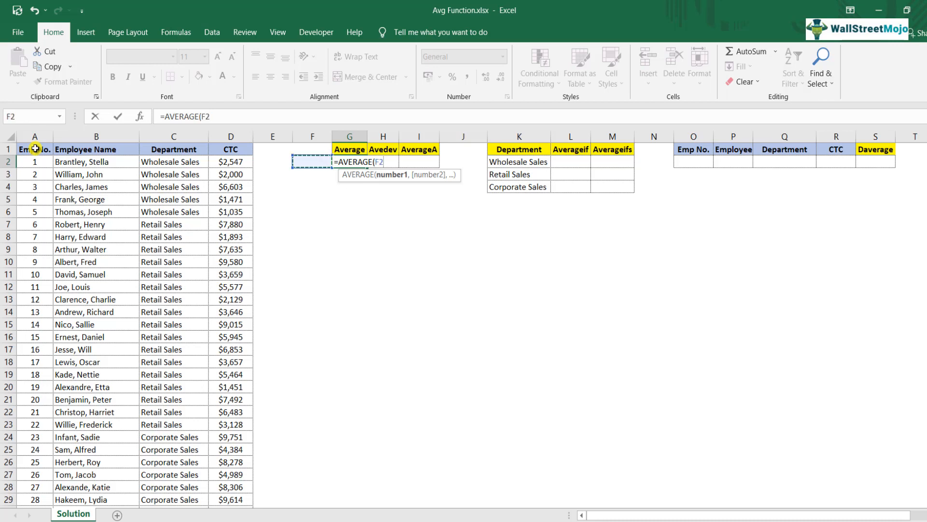
key(Left)
key(Left)
key(Left)
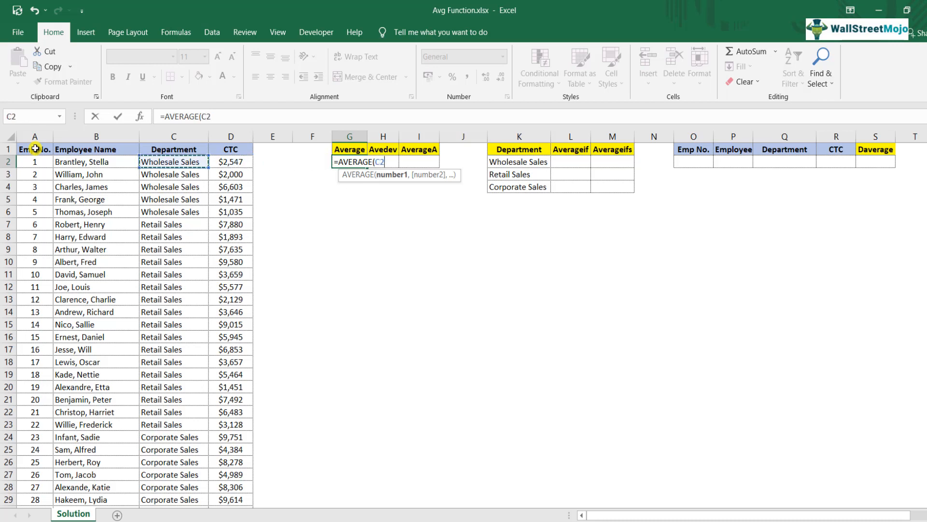
key(Right)
key(ctrl+space)
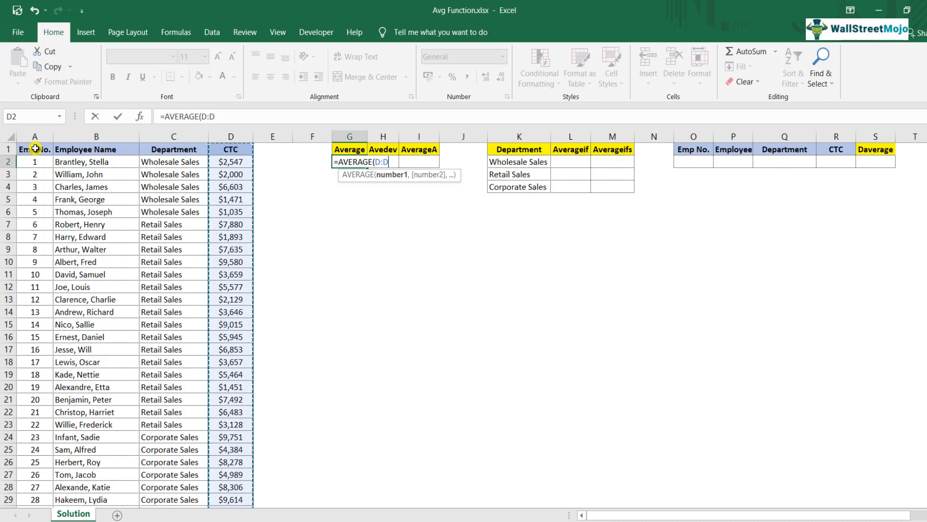
key(Return)
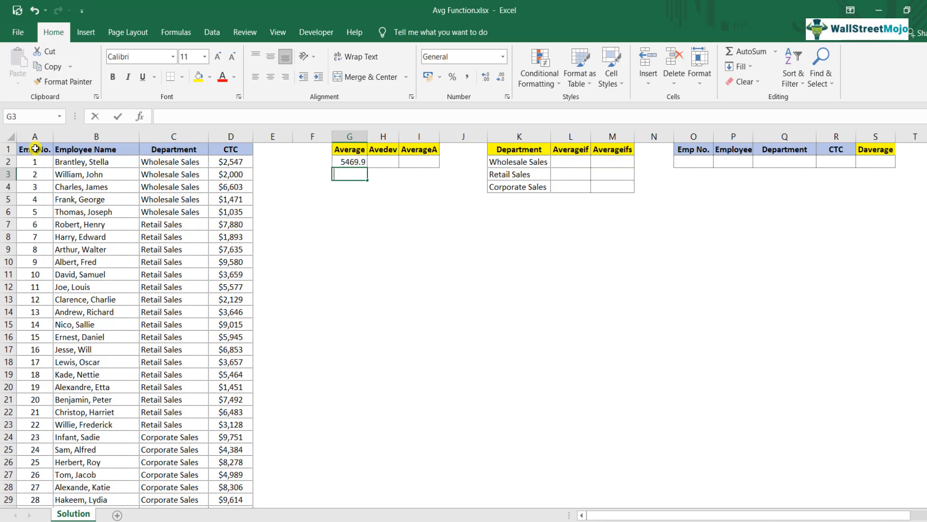
- Average four individual CTC cells in G3 with the formula =AVERAGE(D2,D3,D4,D5)
text(=aver)
key(Tab)
key(Left)
key(Left)
key(Left)
key(Up)
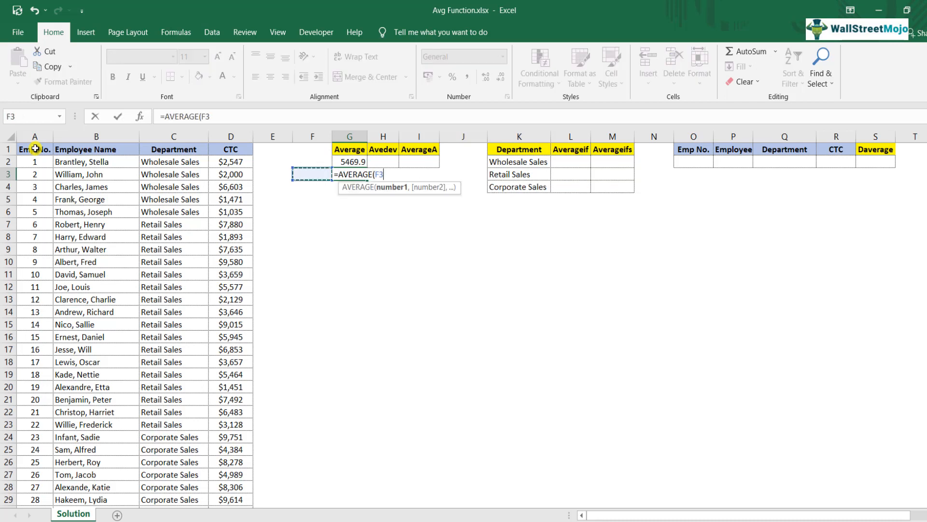
text(,)
key(Left)
key(Left)
key(Left)
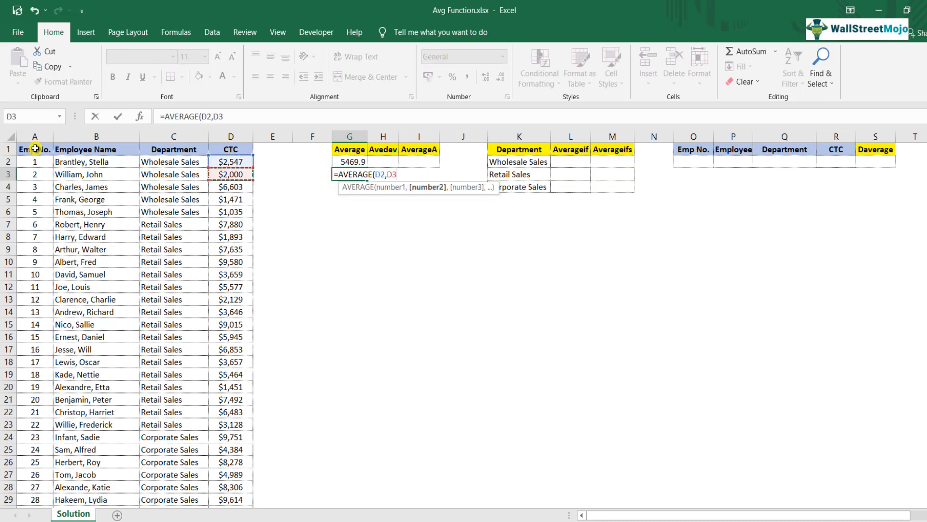
text(,)
key(Left)
key(Left)
key(Left)
key(Down)
text(,)
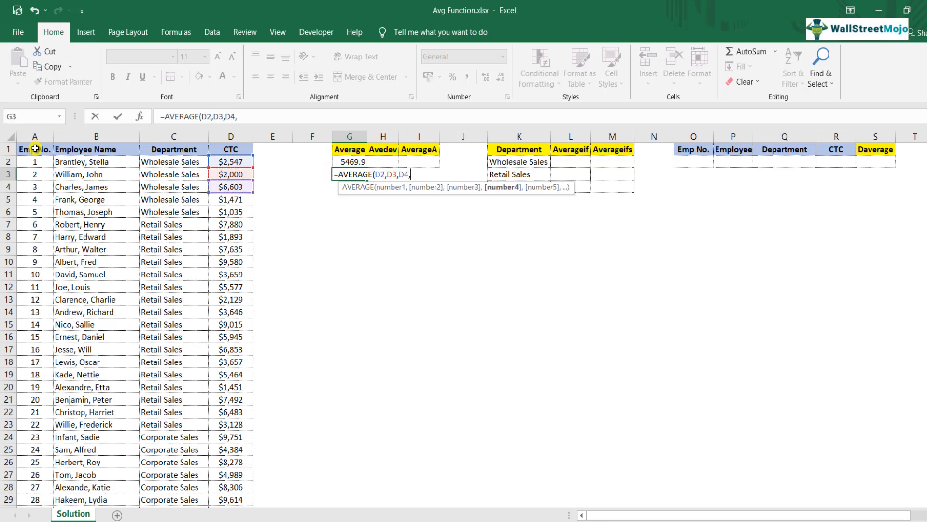
key(Left)
key(Left)
key(Left)
key(Down)
key(Down)
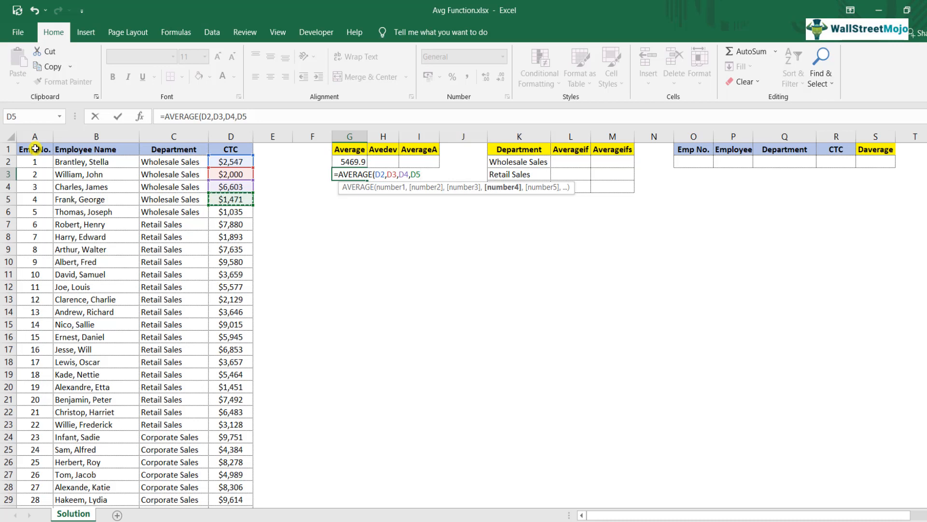
key(Return)
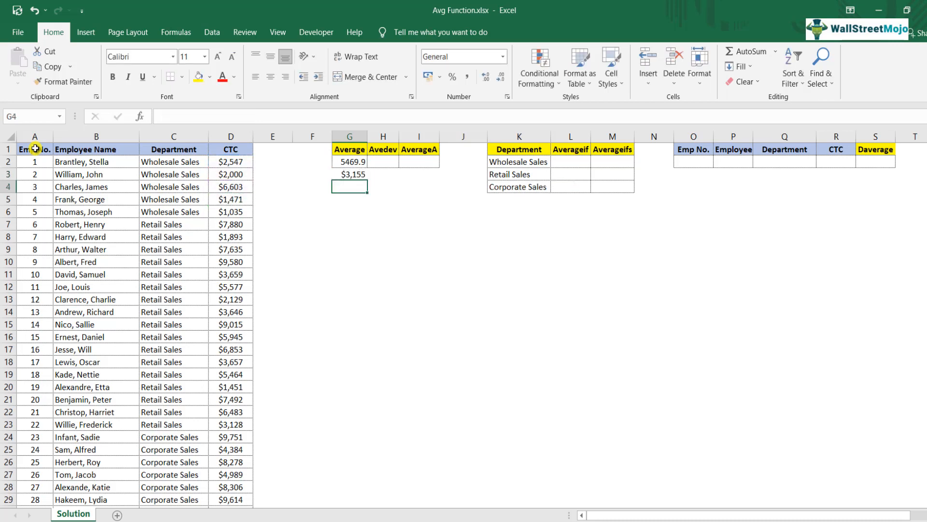
- Average directly entered numbers in G4 with the formula =AVERAGE(10,12,13,14)
text(=aver)
key(Tab)
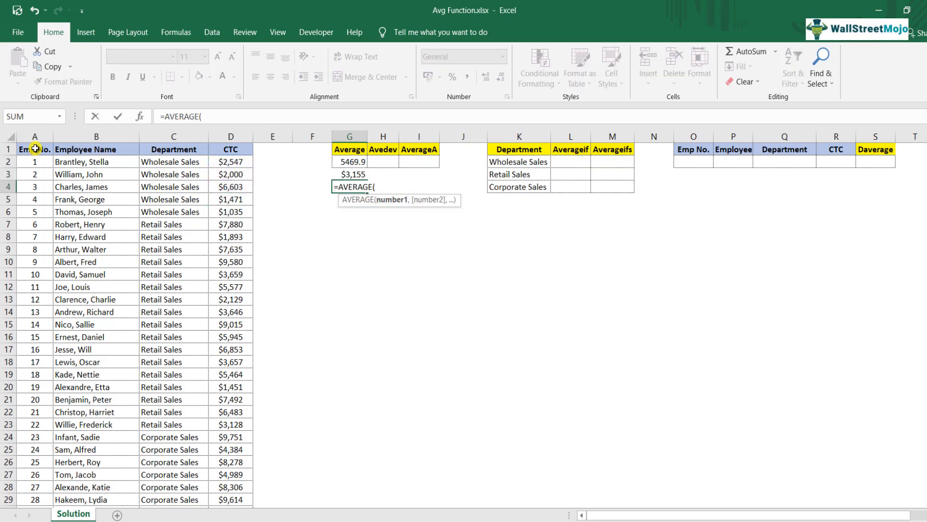
text(10,1)
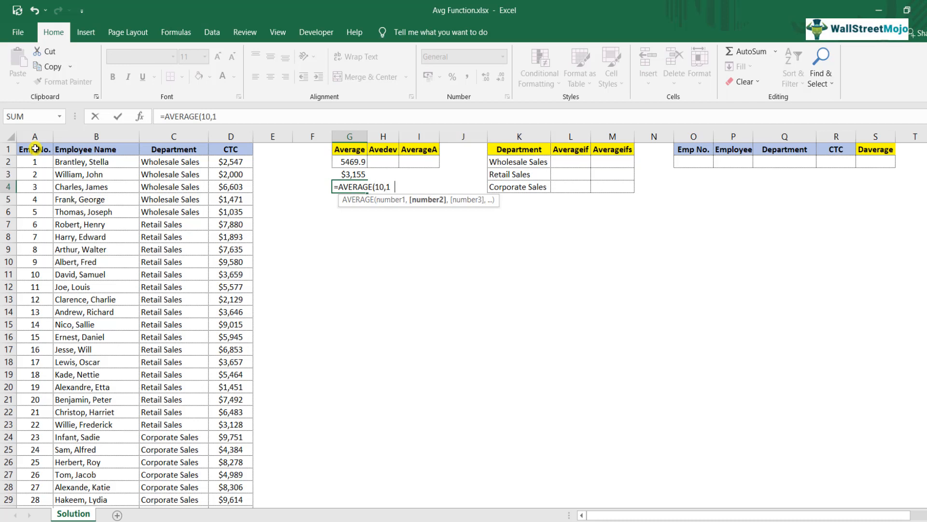
text(2,13,)
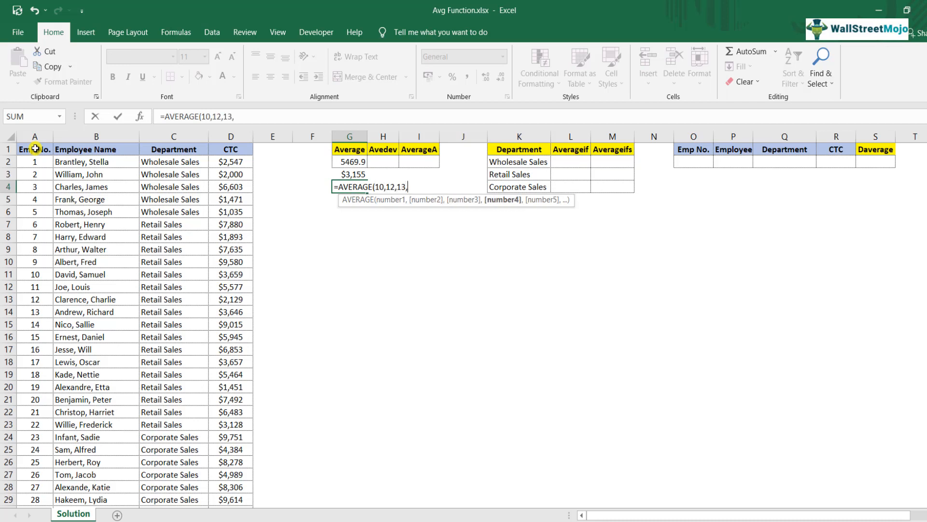
text(14))
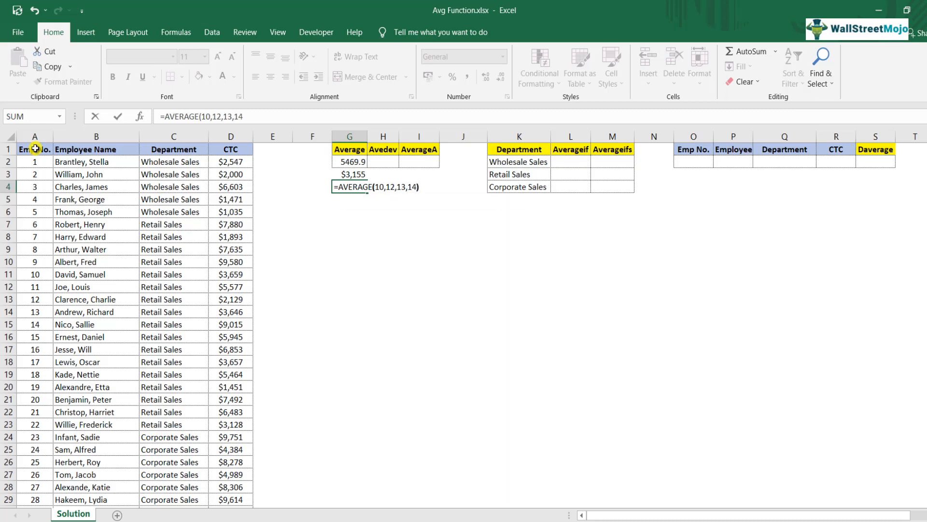
key(Return)
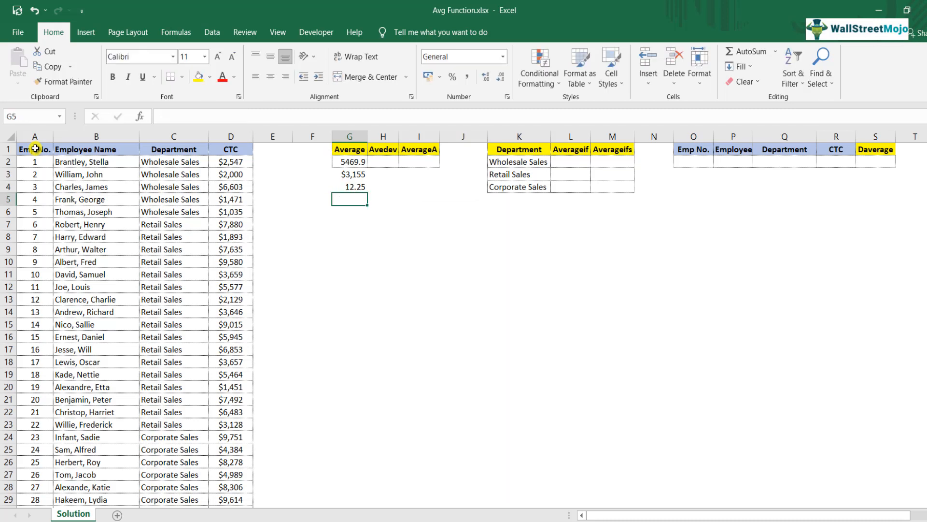
- Review the three AVERAGE formulas in cells G2, G3 and G4 one after another
key(Up)
key(Up)
key(Up)
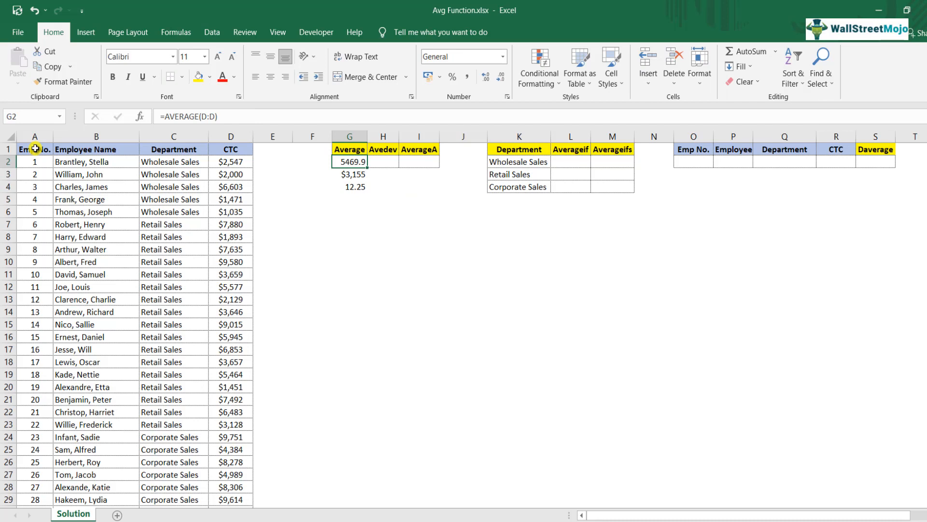
key(Down)
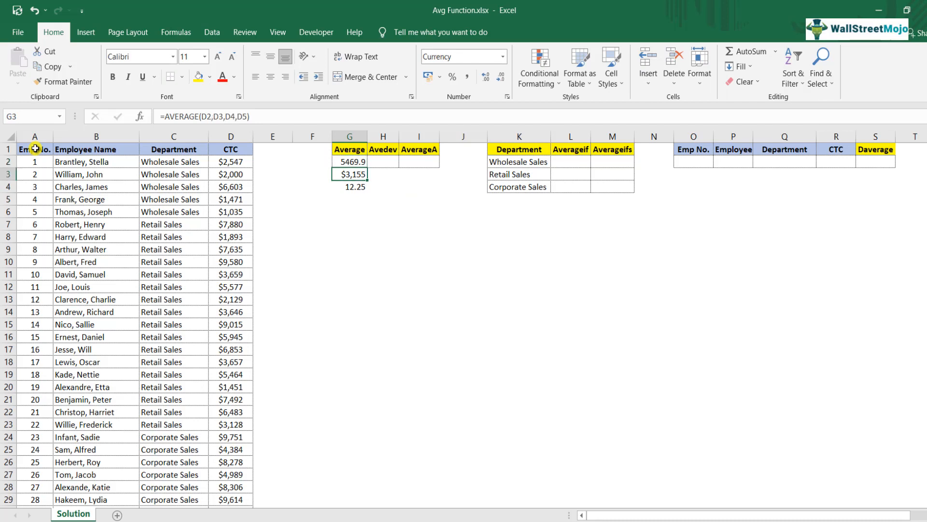
key(Down)
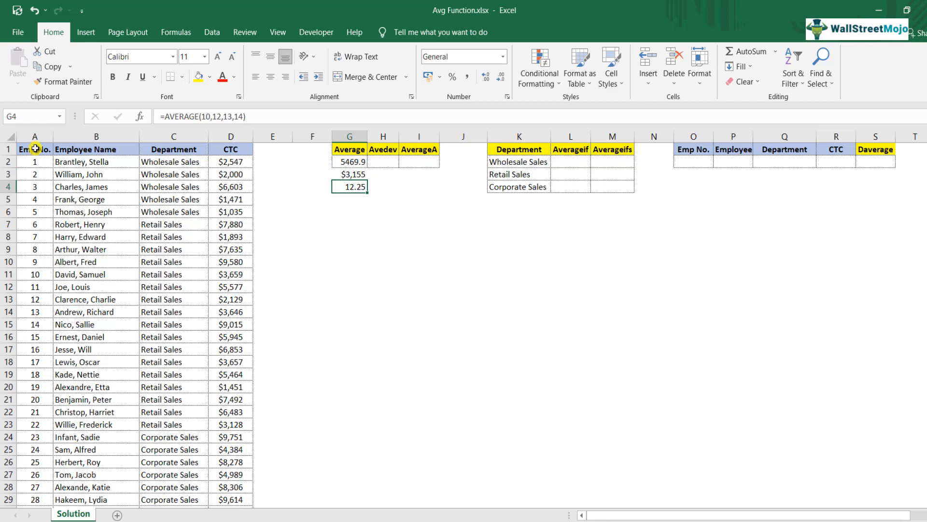
- Calculate the average absolute deviation of the CTC column in cell H2 with =AVEDEV(D:D)
key(Up)
key(Up)
key(Right)
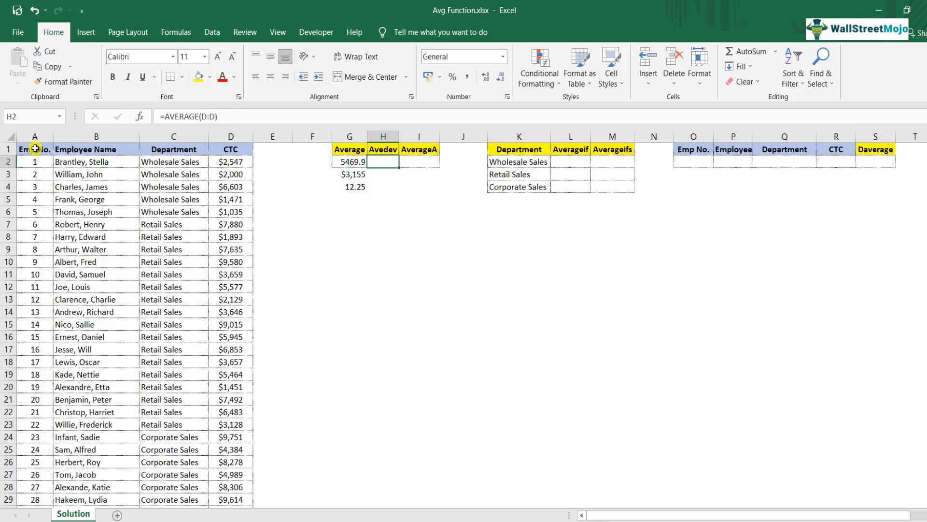
text(=av)
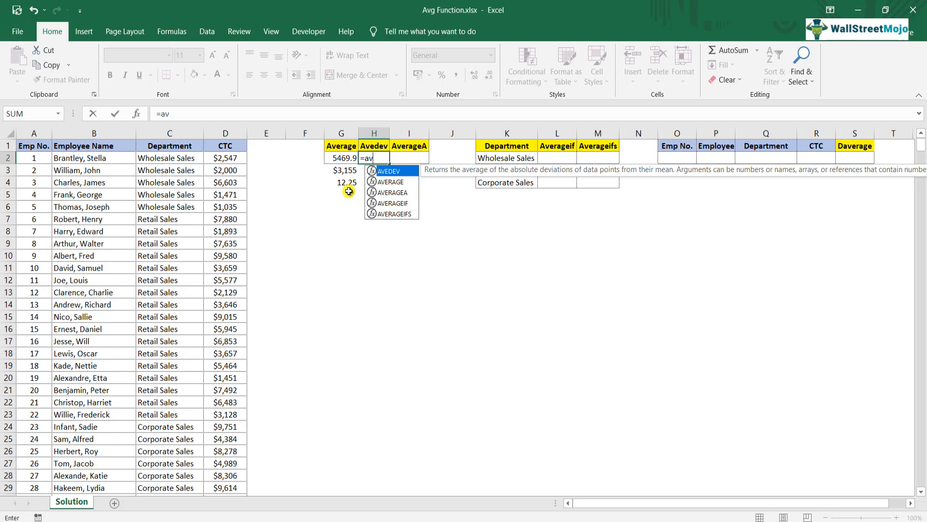
key(Tab)
key(Left)
key(Left)
key(Left)
key(Left)
key(ctrl+space)
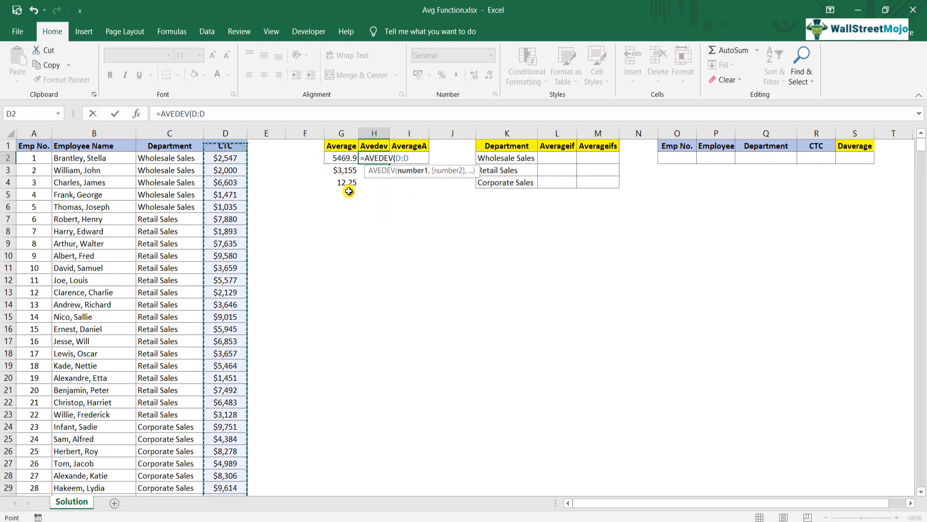
text())
key(Return)
key(Up)
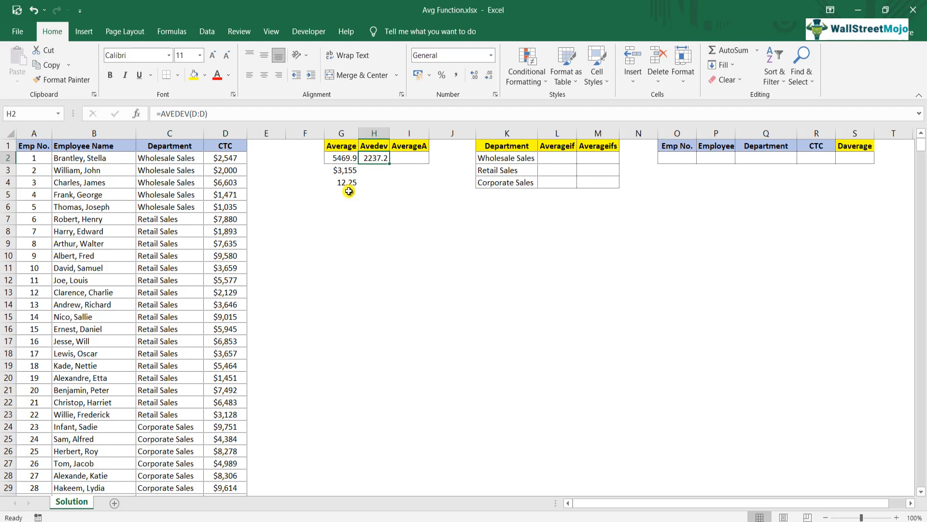
- Calculate the average of the CTC column including text values in cell I2 with =AVERAGEA(D:D)
key(Right)
text(=aver)
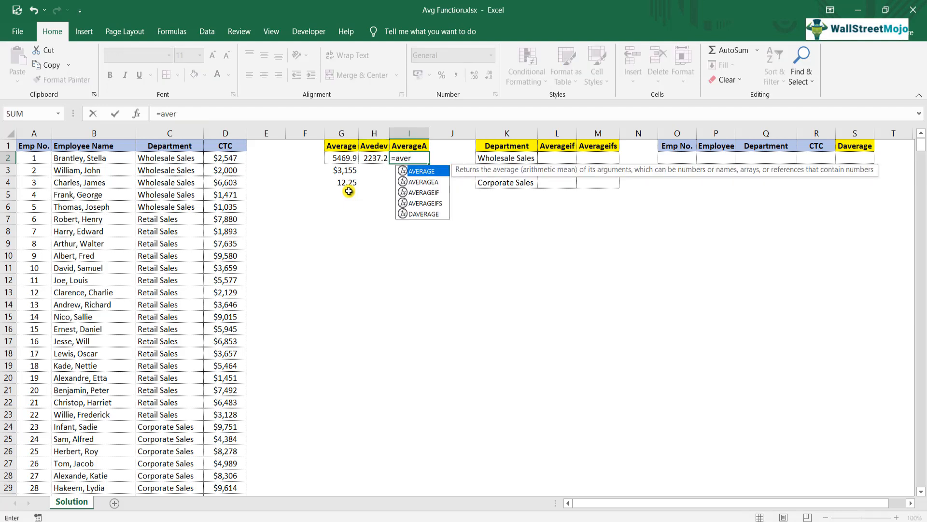
key(Down)
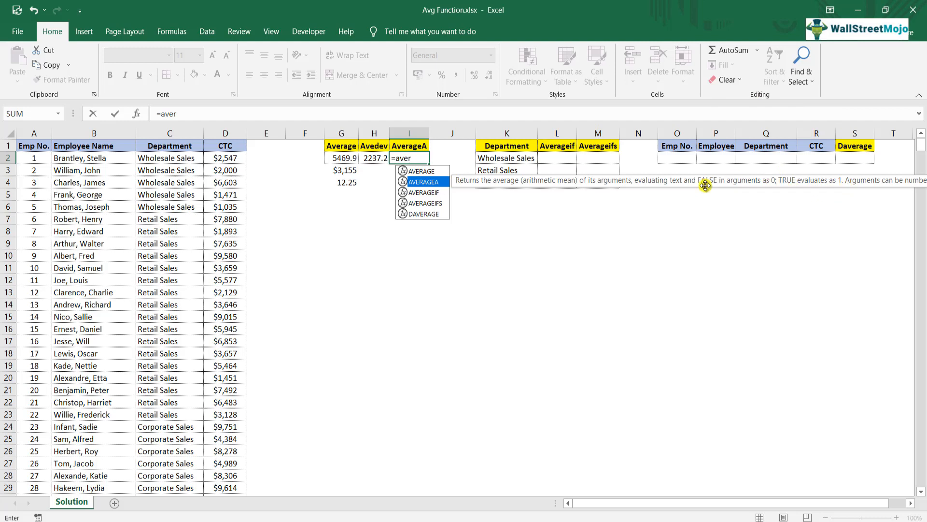
key(Tab)
key(Left)
key(Left)
key(Left)
key(Left)
key(Left)
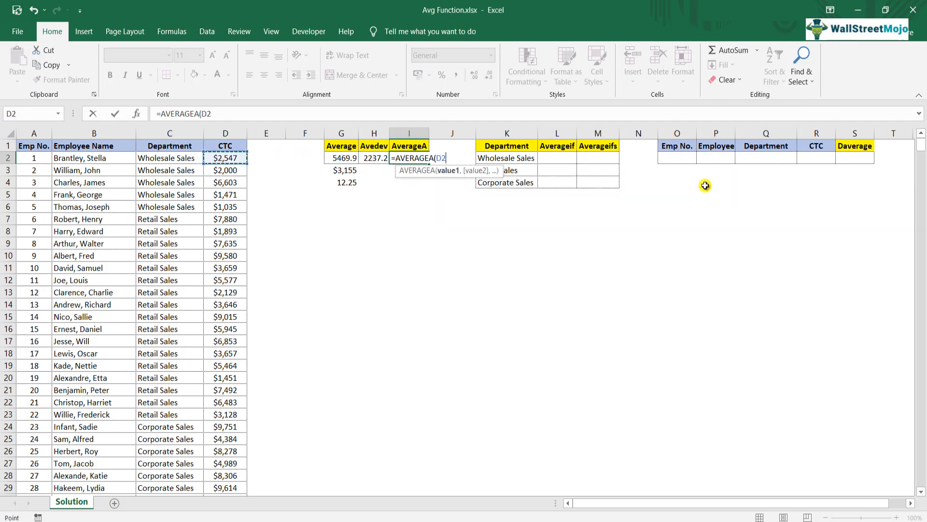
key(ctrl+space)
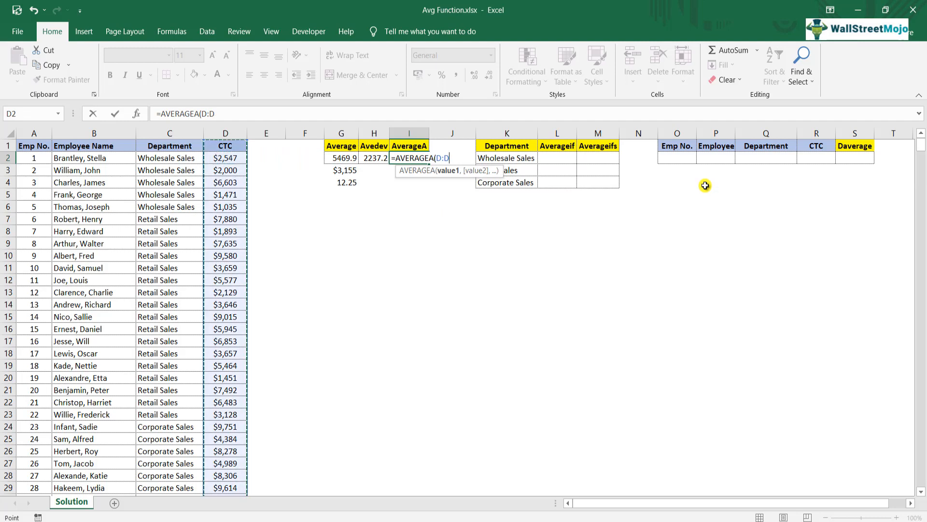
key(ctrl+Return)
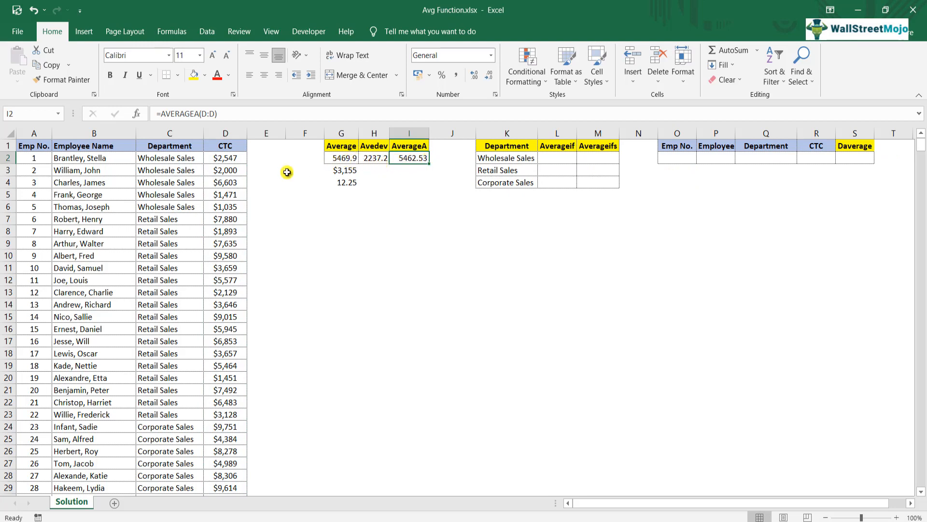
- Try replacing the CTC header in D1 with 0 to compare the AVERAGE and AVERAGEA cells, and undo the replacement
click(230, 148)
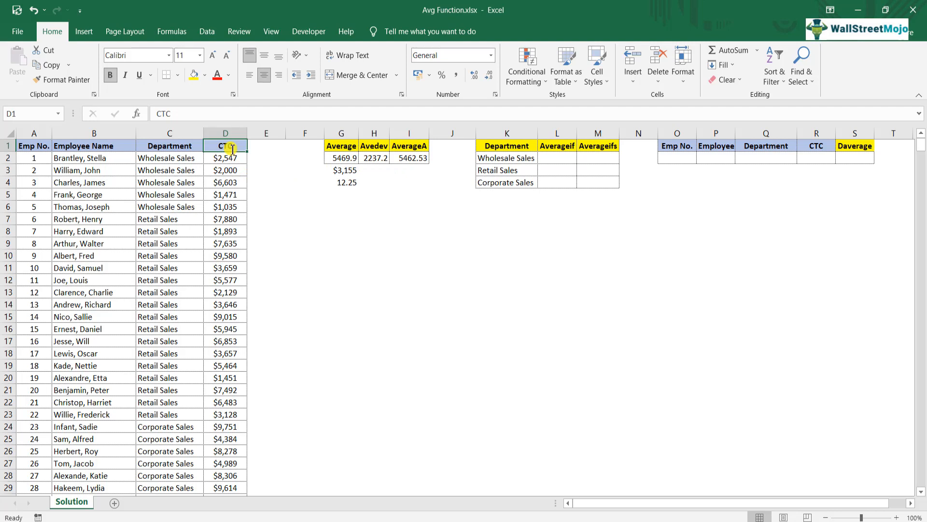
text(0)
key(Right)
key(Right)
key(Down)
key(Right)
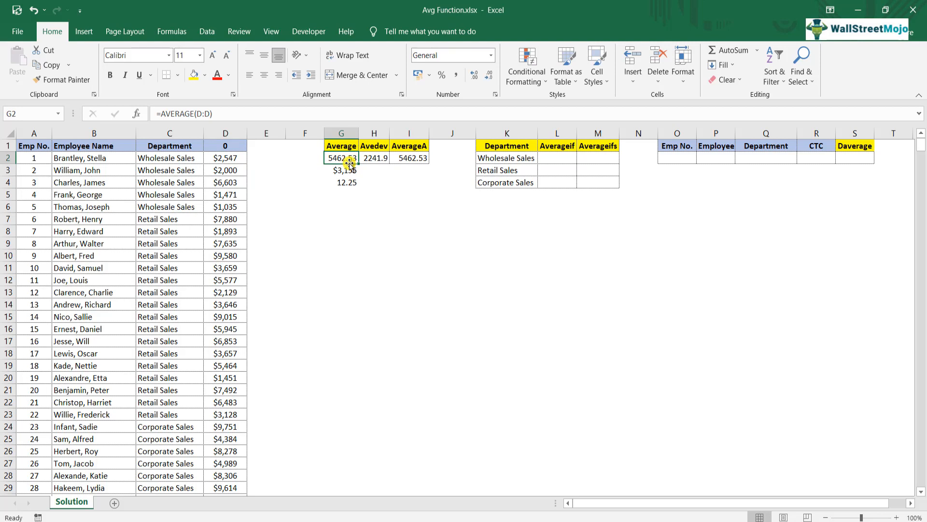
key(ctrl+z)
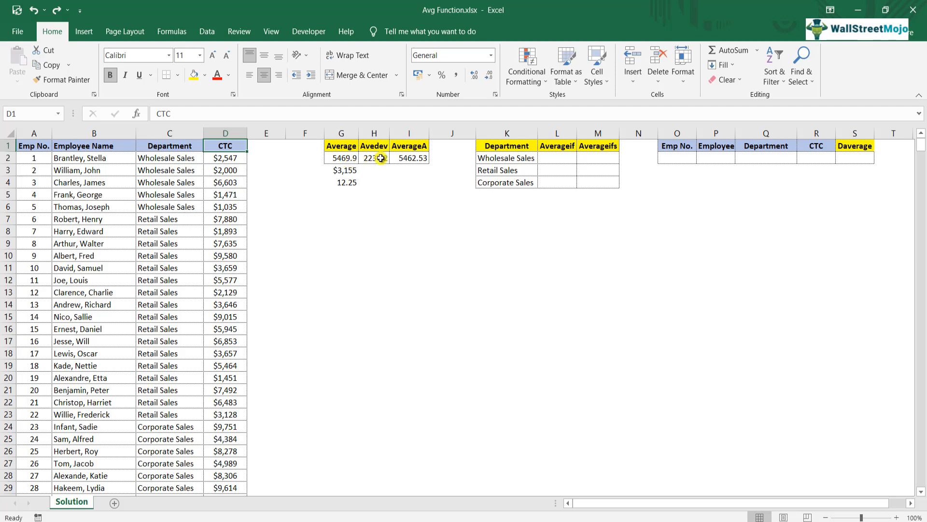
click(421, 164)
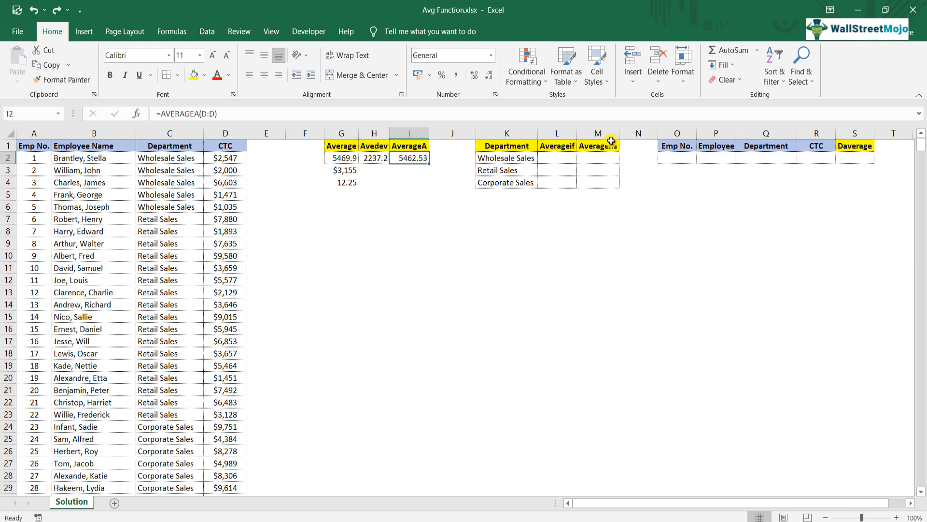
- Calculate the average CTC for Wholesale Sales in cell L2 with =AVERAGEIF(C:C,K2,D:D)
click(567, 160)
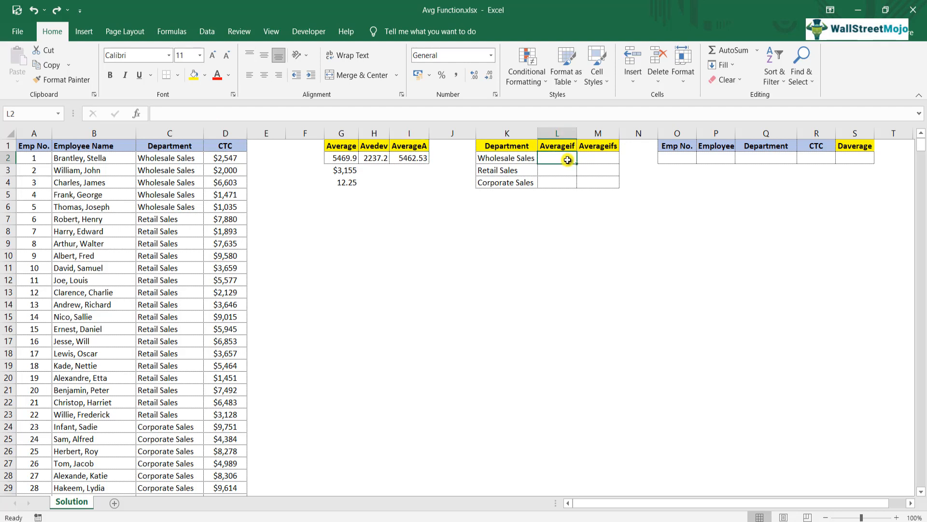
text(=aver)
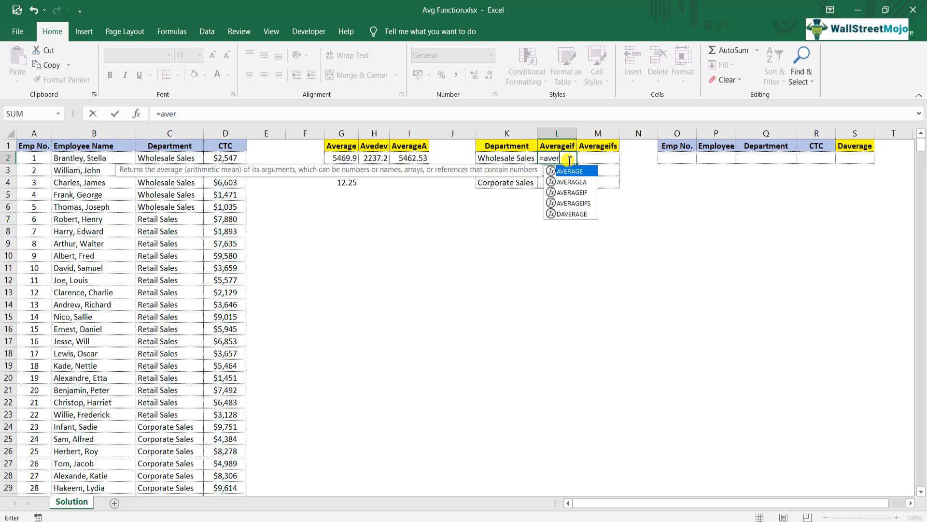
key(Down)
key(Down)
key(Down)
key(Up)
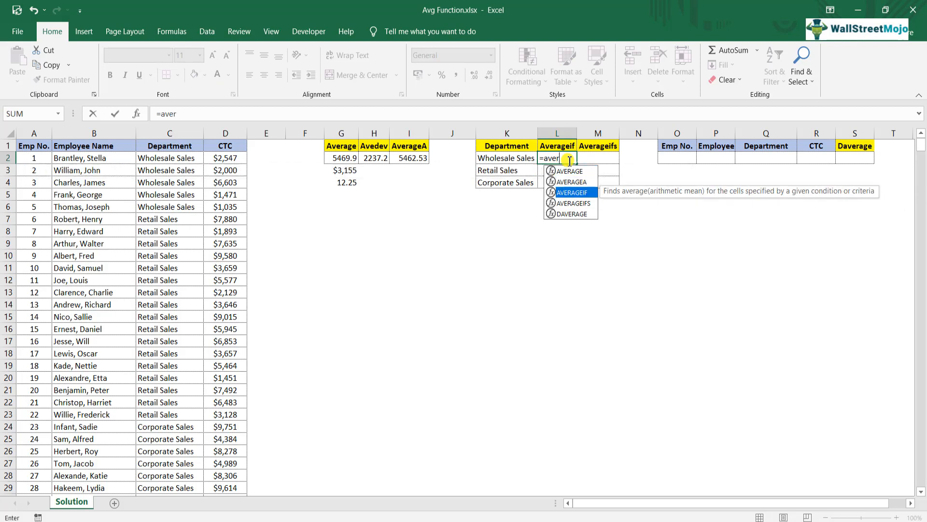
key(Tab)
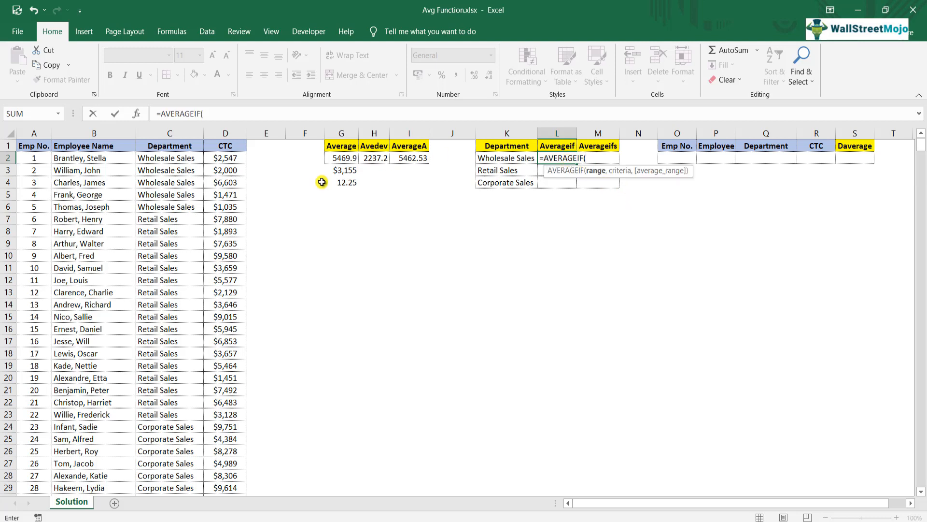
click(180, 134)
text(,)
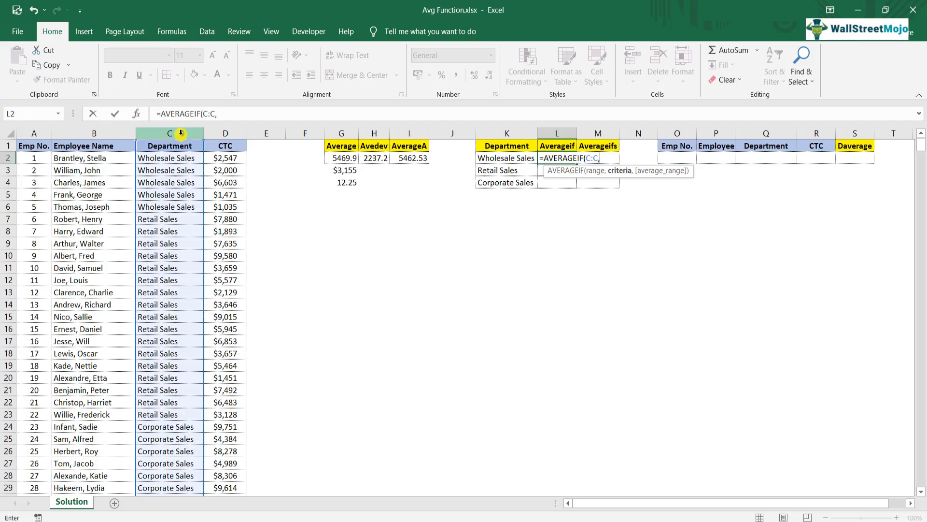
key(Left)
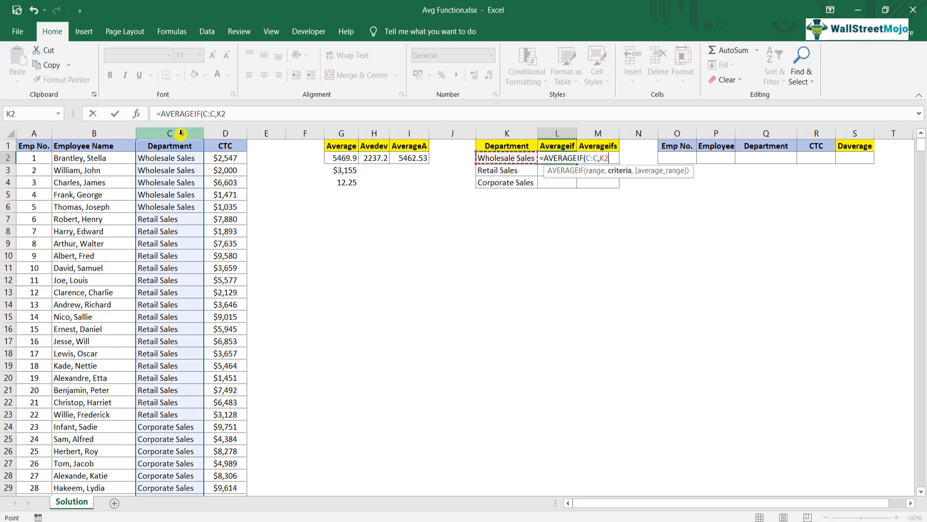
text(,)
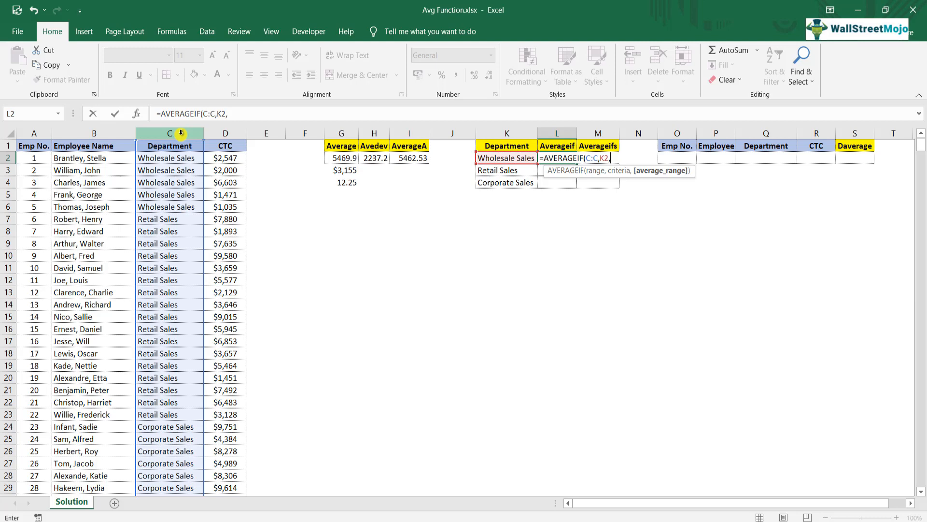
key(Left)
key(Left)
key(Left)
key(Left)
key(Left)
key(Left)
key(Left)
key(Left)
key(ctrl+space)
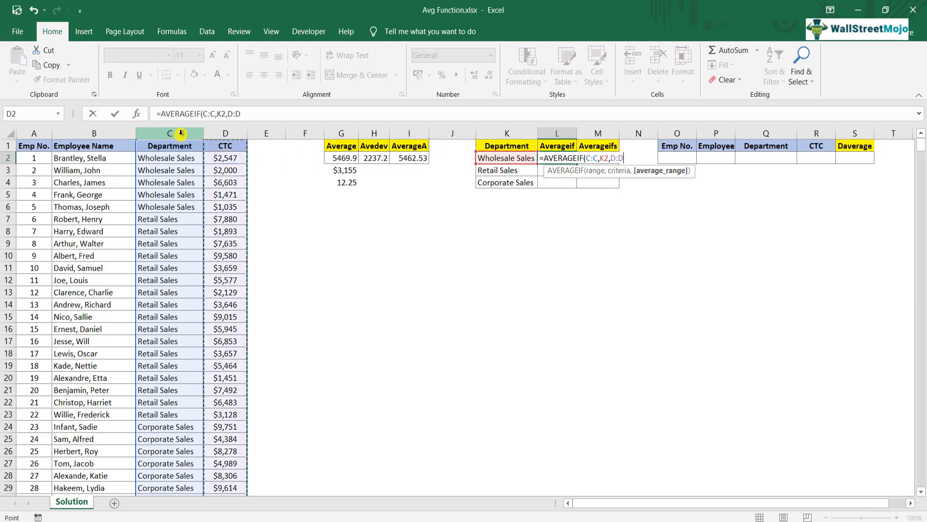
text())
key(Return)
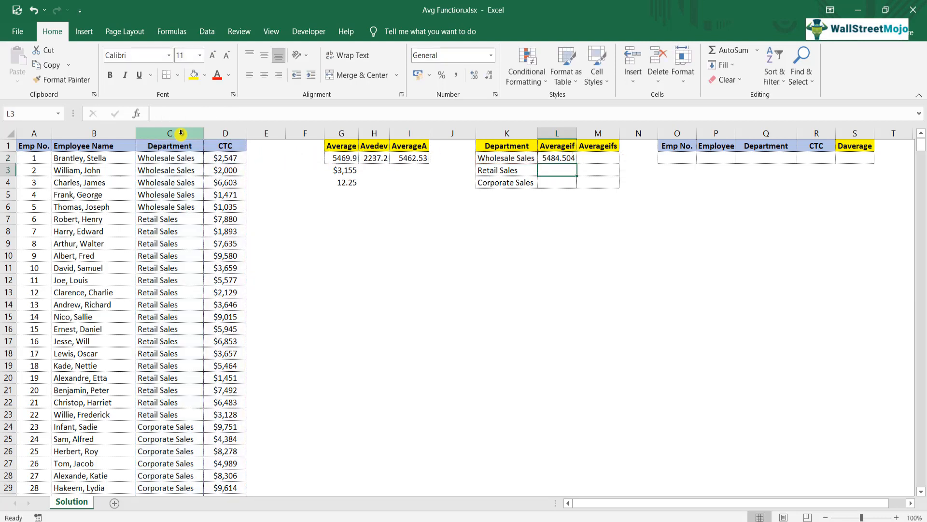
- Copy the AVERAGEIF formula from L2 down to L3:L4 for Retail Sales and Corporate Sales
key(Up)
key(ctrl+c)
key(Down)
key(shift+Down)
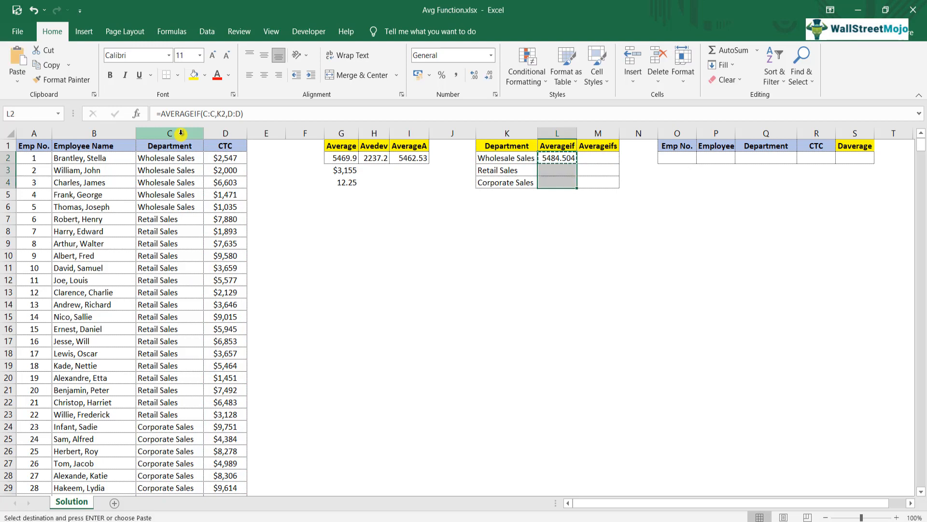
key(Return)
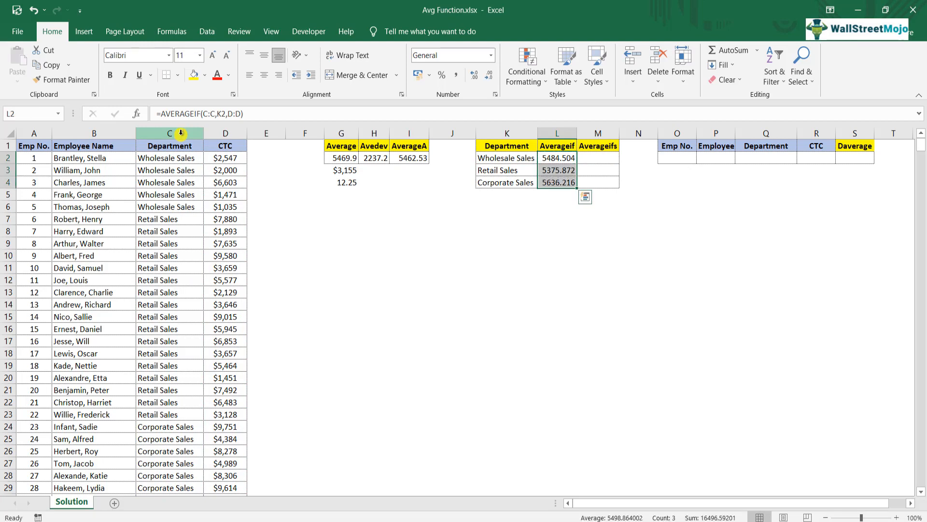
- Examine the range, criteria and average range arguments of the AVERAGEIF formula in cell L2
key(Up)
key(Down)
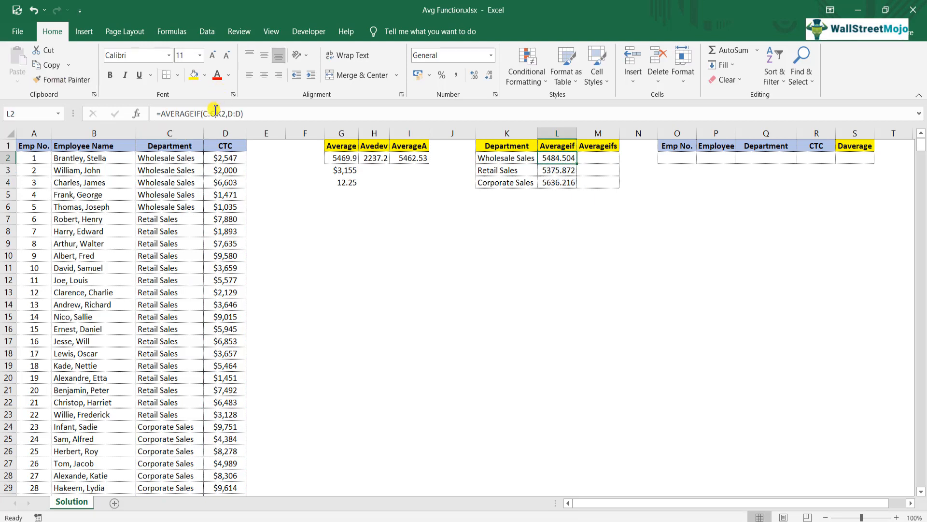
click(215, 112)
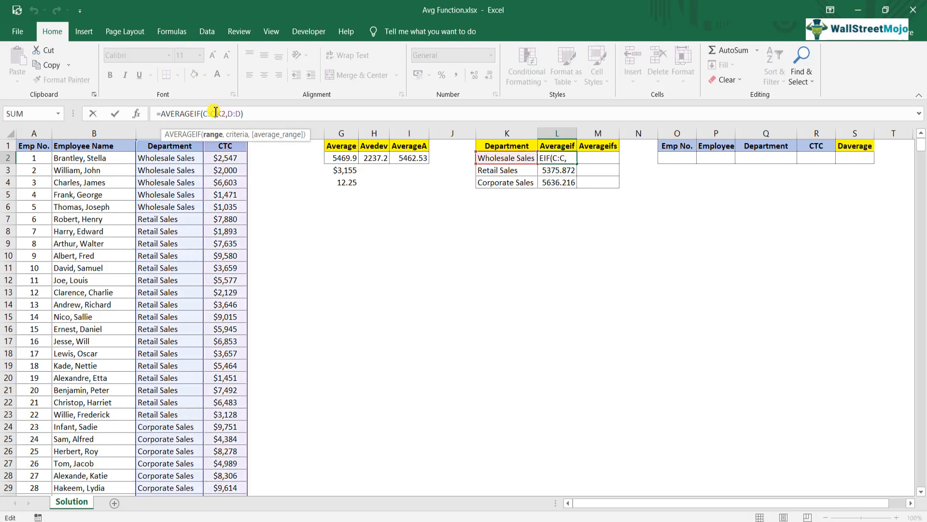
click(224, 113)
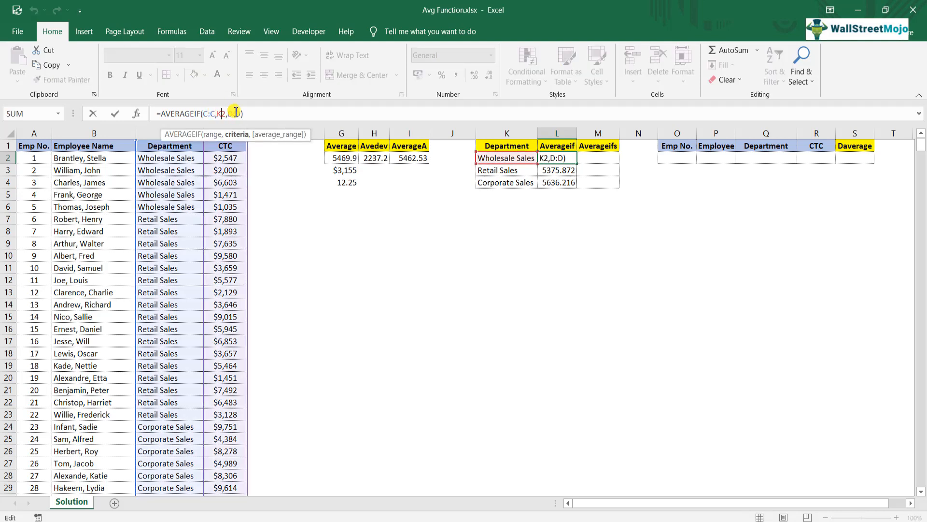
click(237, 113)
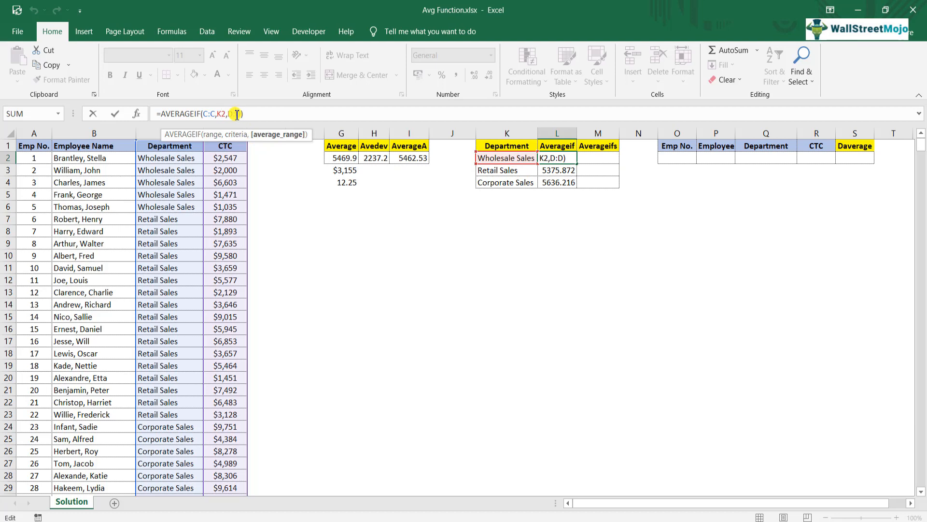
key(Tab)
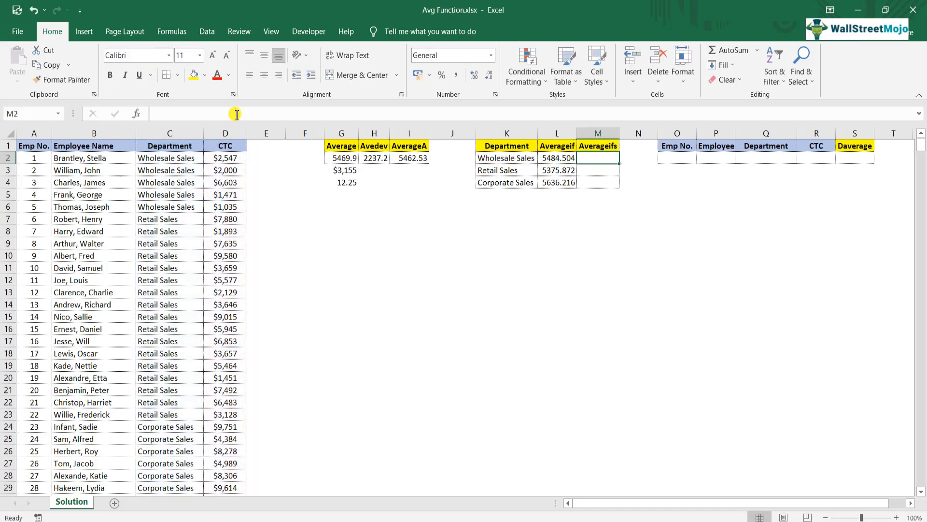
- Start an AVERAGEIFS formula in cell M2 with the CTC column D:D as the average range
text(=aver)
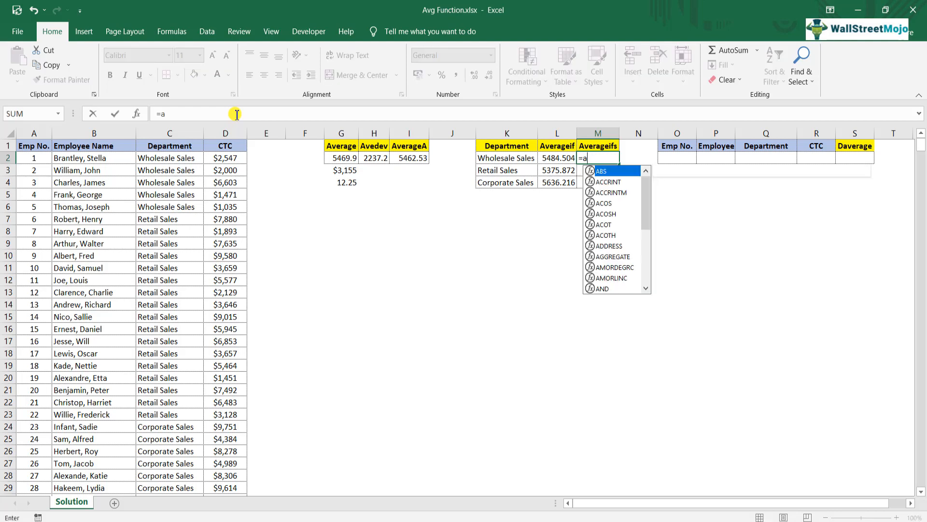
key(Down)
key(Down)
key(Down)
key(Tab)
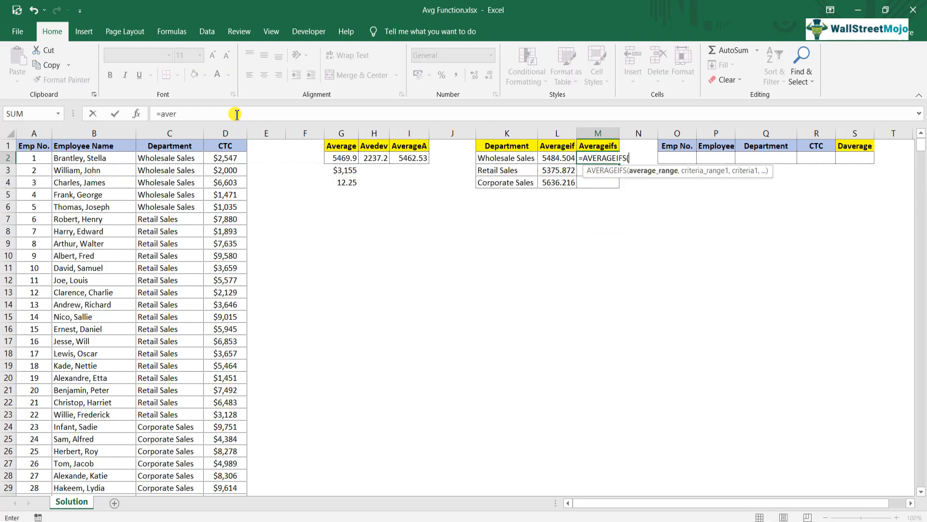
key(Left)
key(Left)
key(Left)
key(Left)
key(Left)
key(Left)
key(Left)
key(Left)
key(Left)
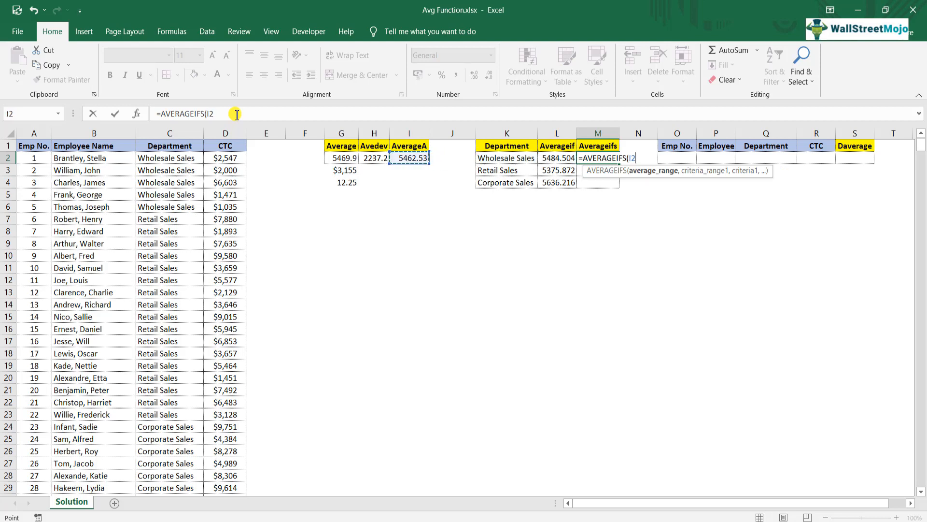
key(ctrl+space)
text(,)
- Add the Department column C:C as the first criteria range and cell K2 as its criterion in the AVERAGEIFS formula
key(Left)
key(Left)
key(Left)
key(Left)
key(Left)
key(Left)
key(Left)
key(Left)
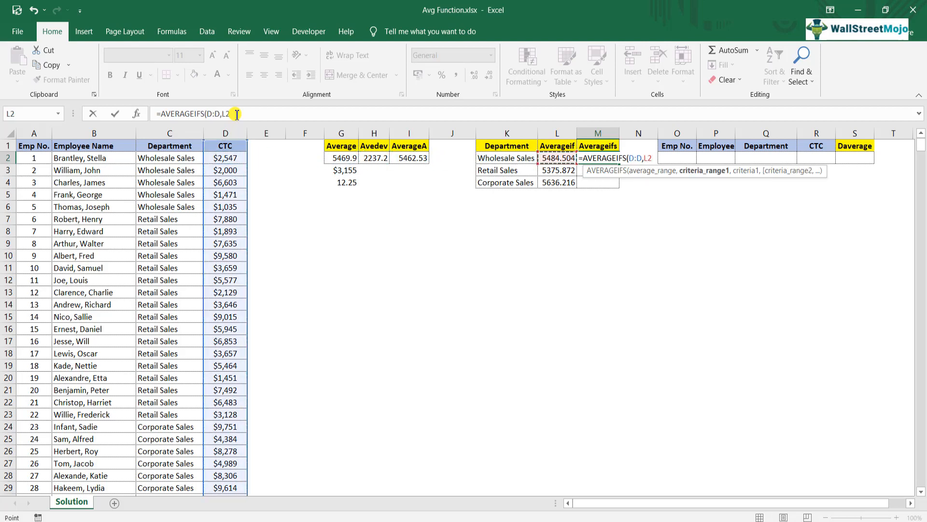
key(Left)
key(Left)
key(ctrl+space)
text(,)
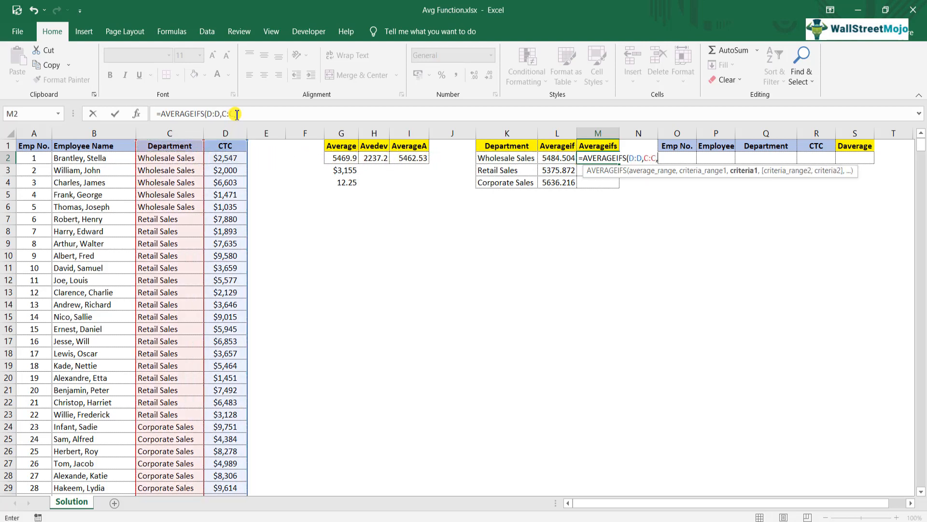
key(Left)
key(Left)
key(Left)
key(Right)
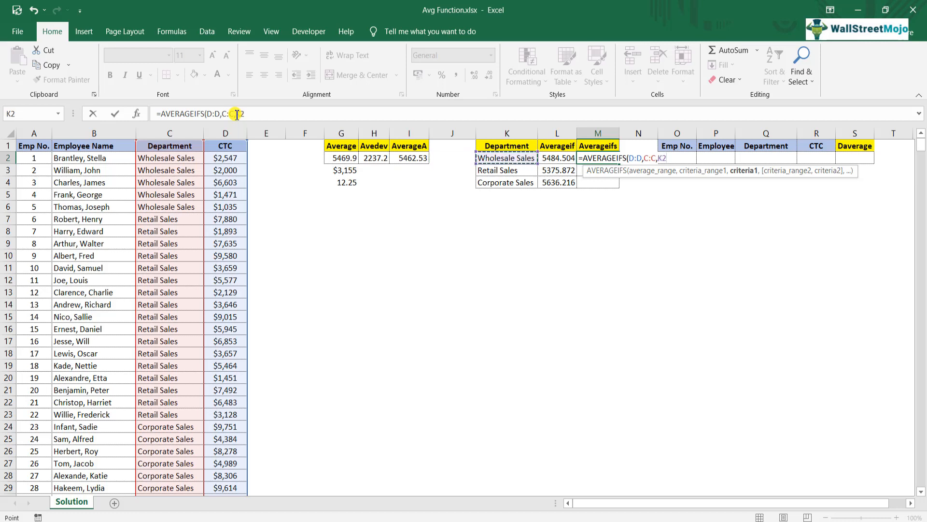
key(F8)
key(BackSpace)
key(BackSpace)
key(BackSpace)
text(,)
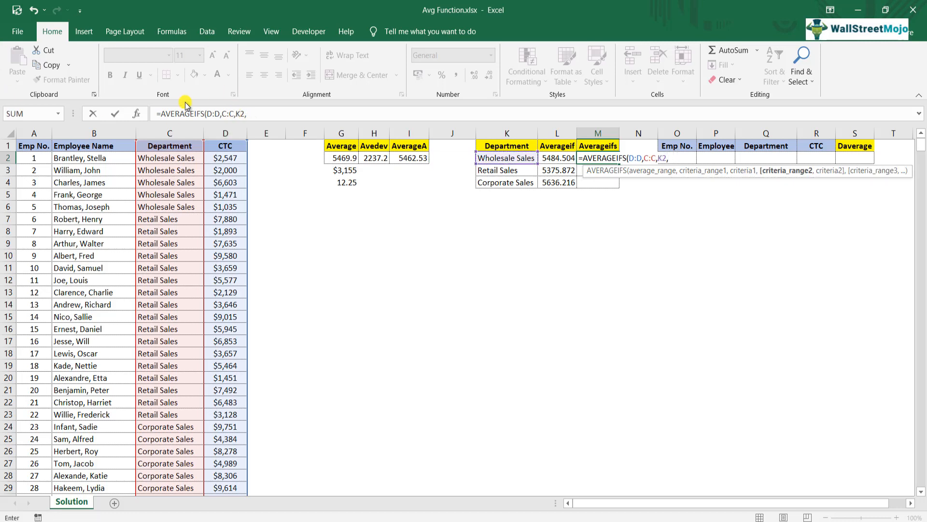
- Complete the AVERAGEIFS formula in M2 with a second condition on column D:D of ">5000"
click(226, 167)
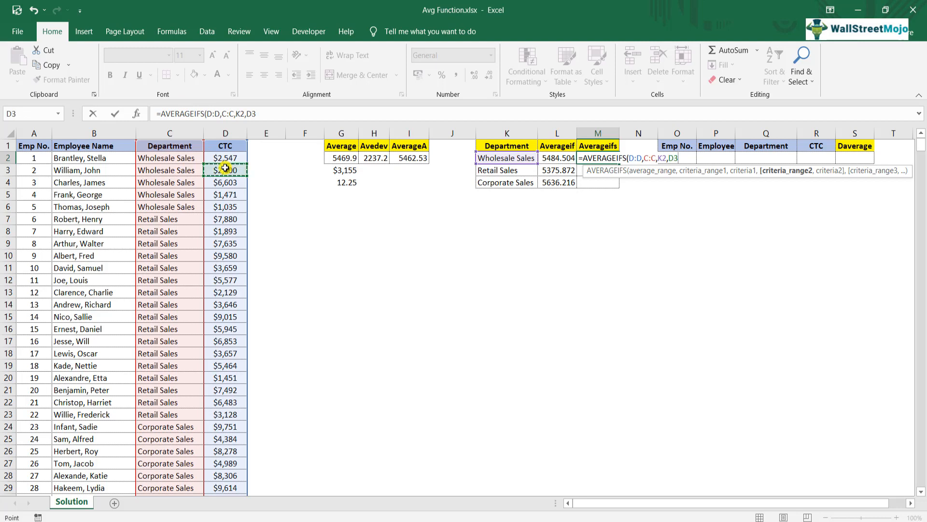
key(ctrl+space)
text(,)
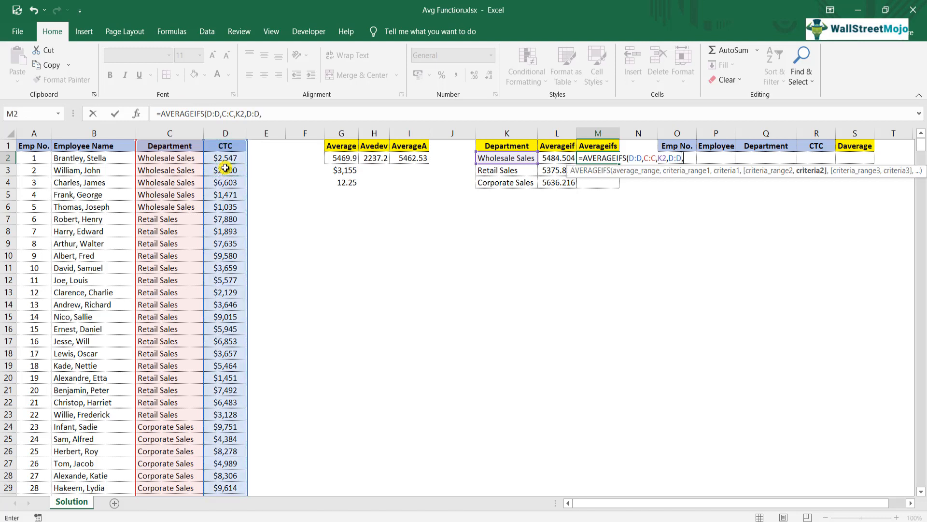
text(">">5000)
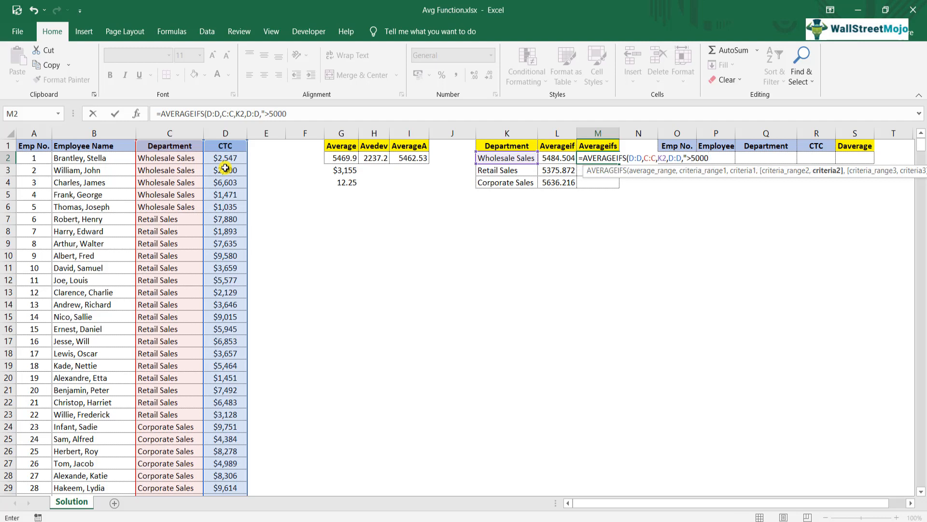
text("))
key(Return)
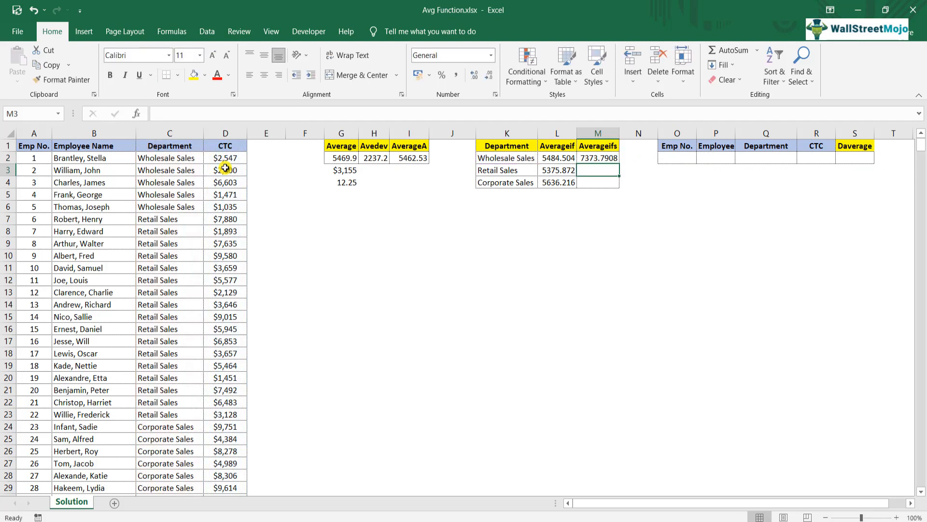
- Copy the AVERAGEIFS formula from M2 down to M4 for the remaining departments
key(Up)
key(ctrl+c)
key(Left)
key(ctrl+Down)
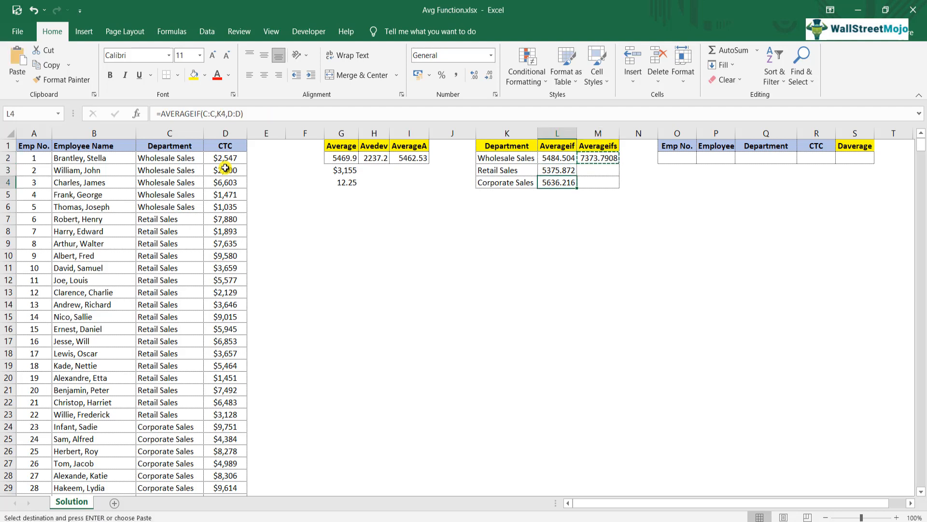
key(Right)
key(ctrl+shift+Up)
key(ctrl+v)
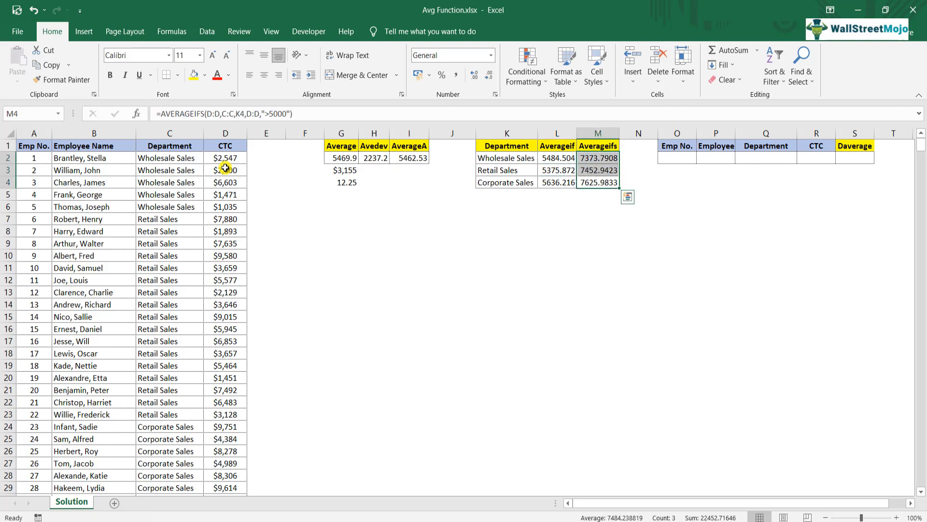
key(Escape)
- Compare the AVERAGEIF formula in L2 with the AVERAGEIFS formula in M2
key(Left)
key(Up)
key(Up)
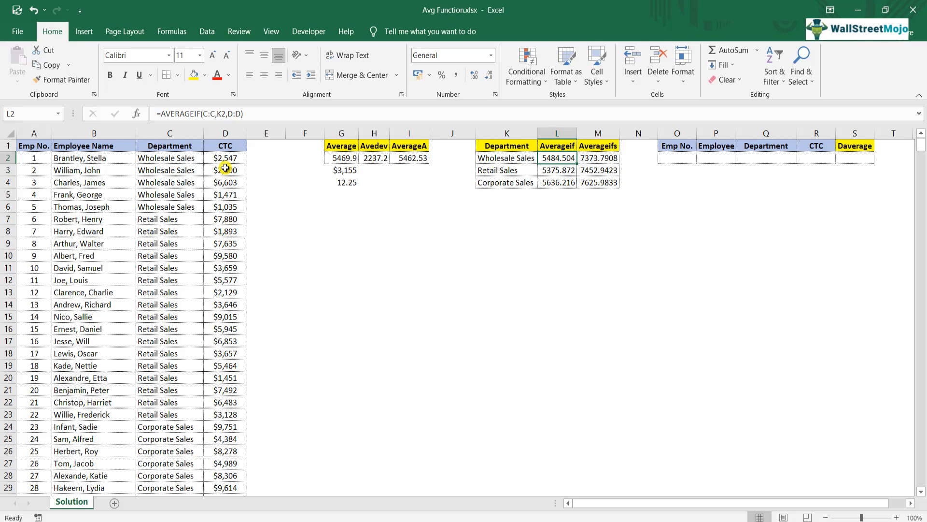
key(Right)
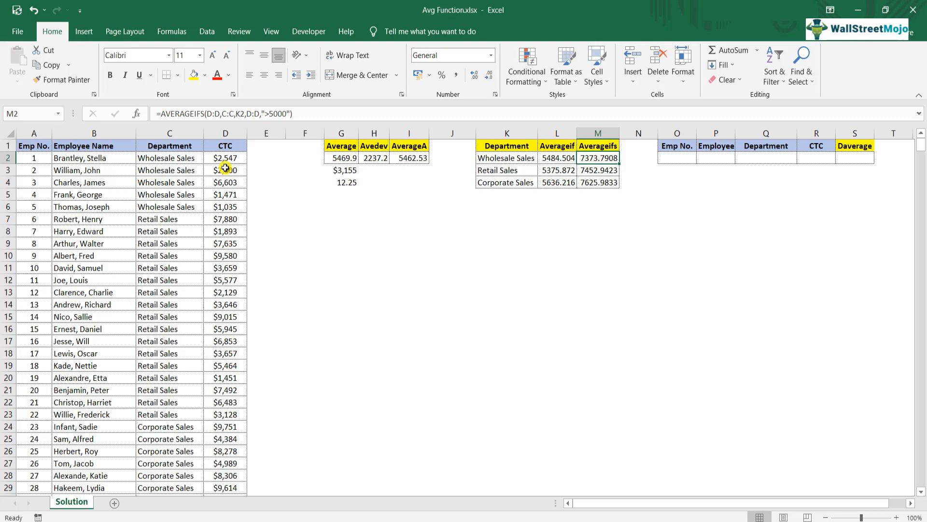
- Copy Wholesale Sales from cell K2 into the Department criteria cell Q2 of the Daverage table
key(Right)
key(Right)
key(Right)
key(Right)
key(Right)
key(Right)
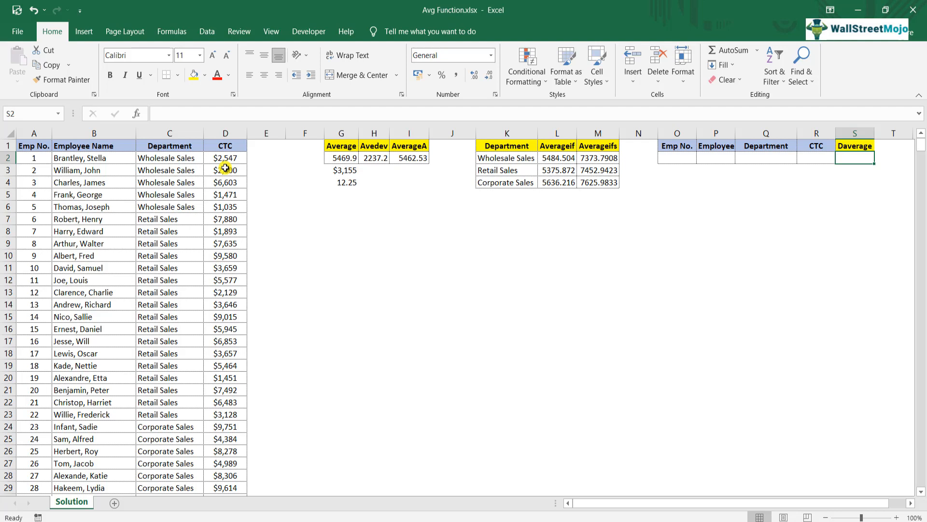
key(Left)
key(Left)
key(Left)
key(Left)
key(Left)
key(Left)
key(Left)
key(Left)
key(ctrl+c)
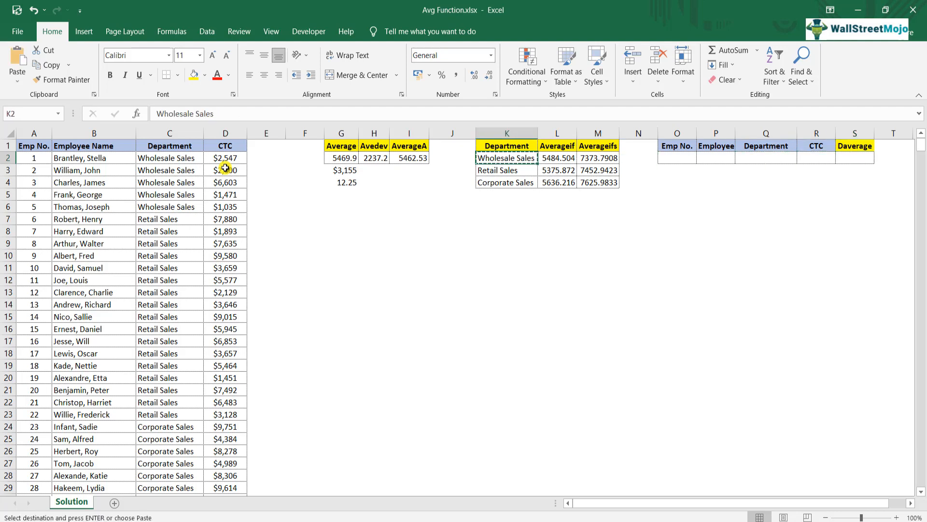
key(Right)
key(Right)
key(Right)
key(Right)
key(Right)
key(Right)
key(Return)
- Start a DAVERAGE formula in S2 with the absolute database range $A$1:$D$742
key(Right)
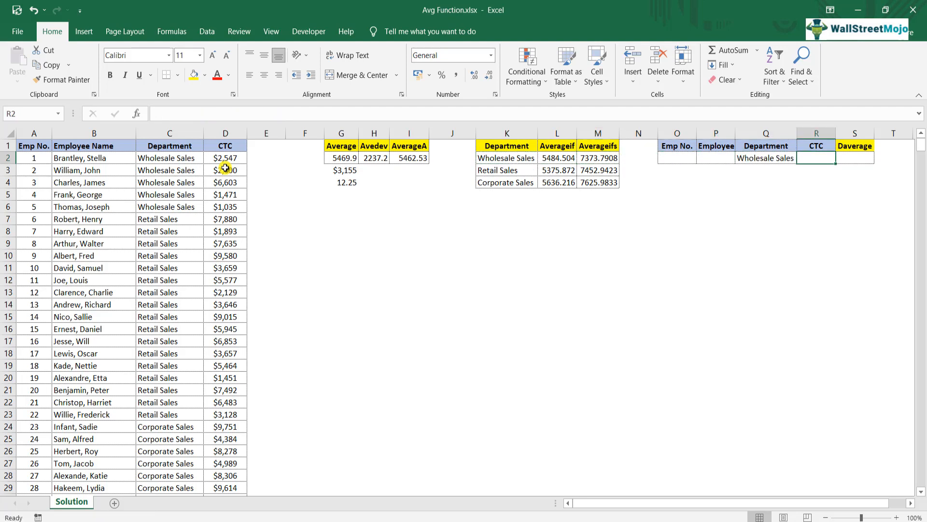
key(Right)
text(=)
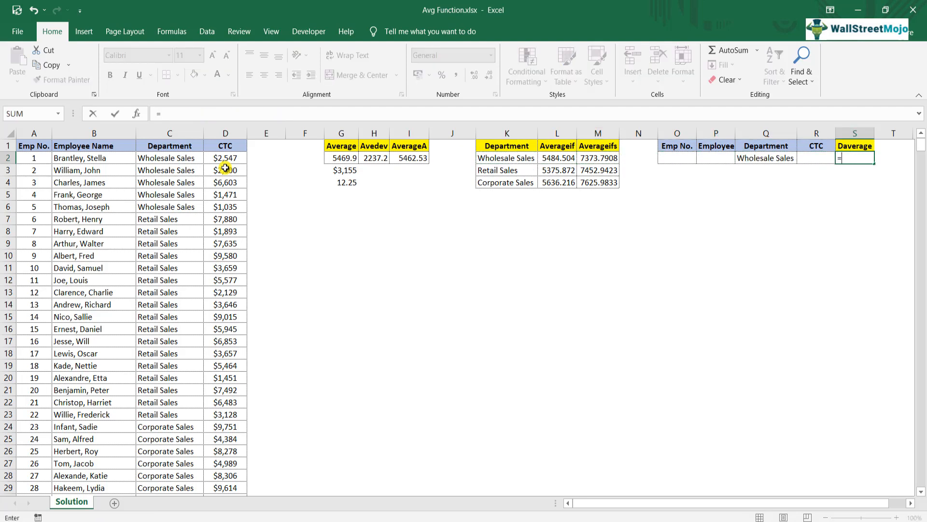
text(dav)
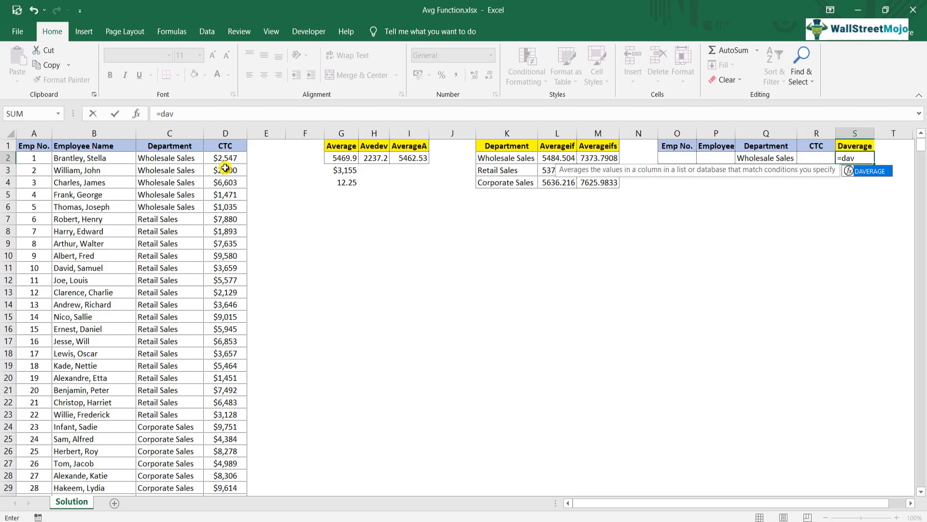
key(Tab)
key(Left)
key(Left)
key(Left)
key(Left)
key(Left)
key(Left)
key(Left)
key(Left)
key(Left)
key(Left)
key(Left)
key(Left)
key(Left)
key(Left)
key(Left)
key(Left)
key(Left)
key(Left)
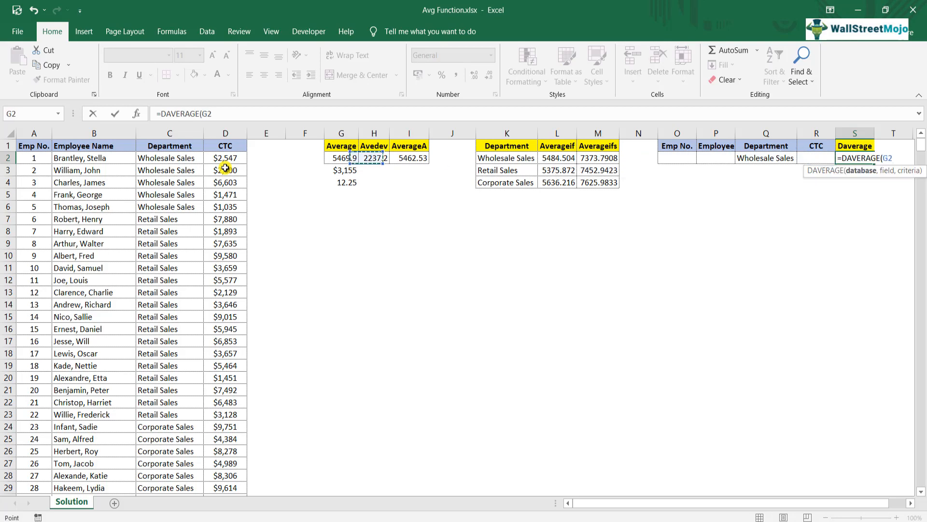
key(Up)
key(ctrl+shift+Right)
key(ctrl+shift+Down)
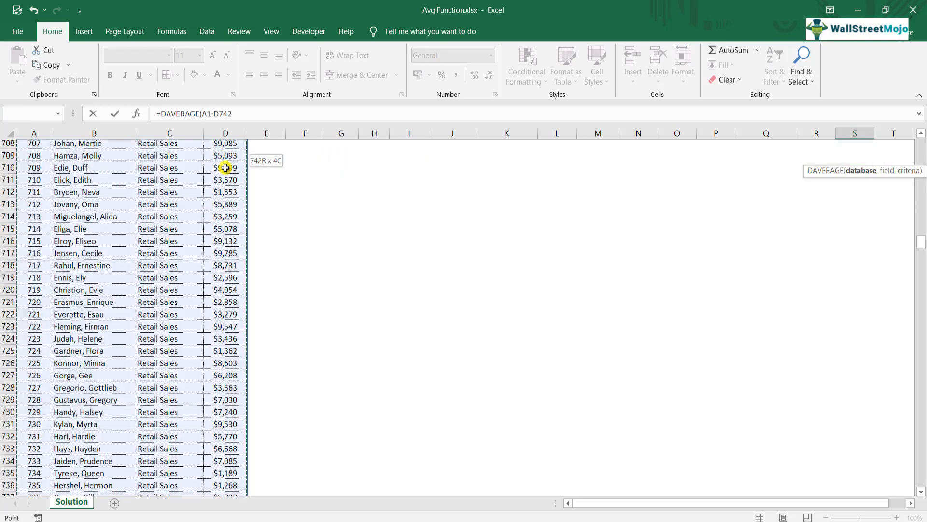
key(F4)
text(,)
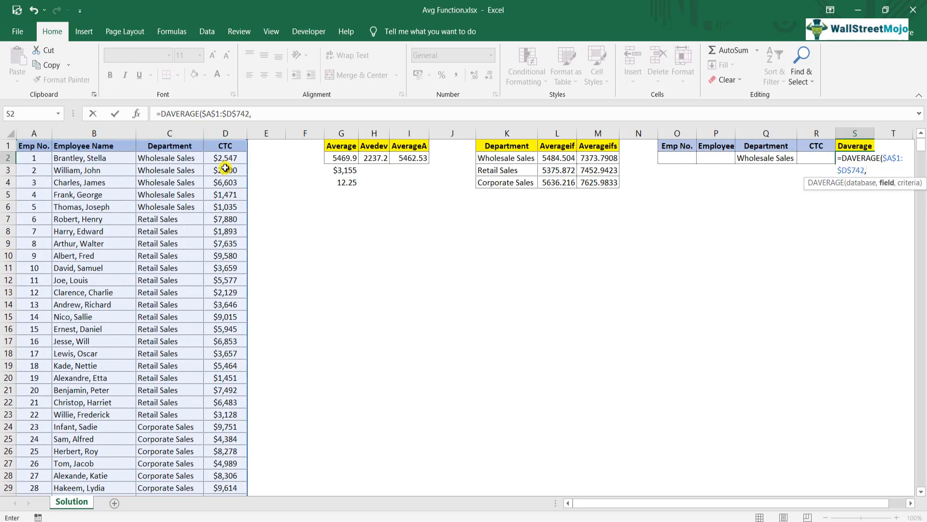
- Set the DAVERAGE field argument to the CTC header as the absolute reference $R$1
key(Left)
key(Up)
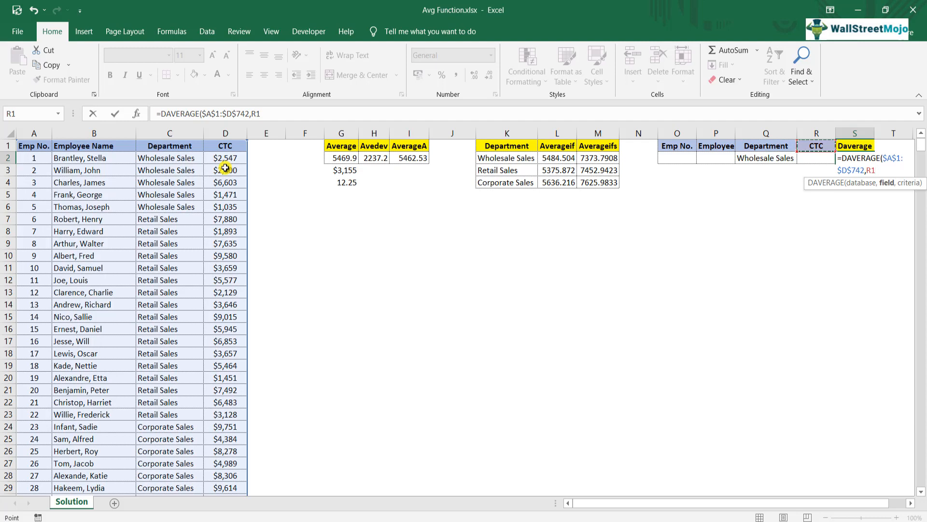
key(F4)
text(,)
- Complete the DAVERAGE formula in S2 with the absolute criteria range $O$1:$R$2
key(Left)
key(Up)
key(Left)
key(Left)
key(Left)
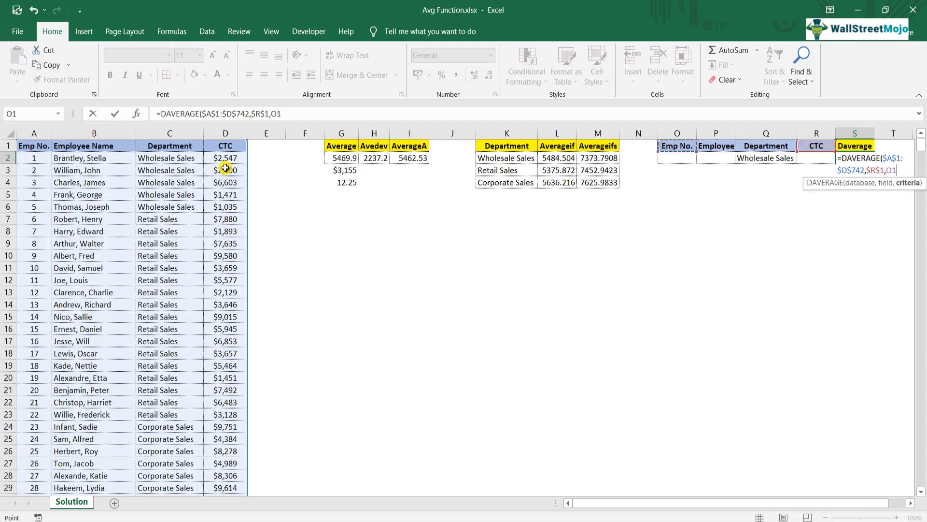
key(shift+Right)
key(shift+Right)
key(shift+Right)
key(shift+Down)
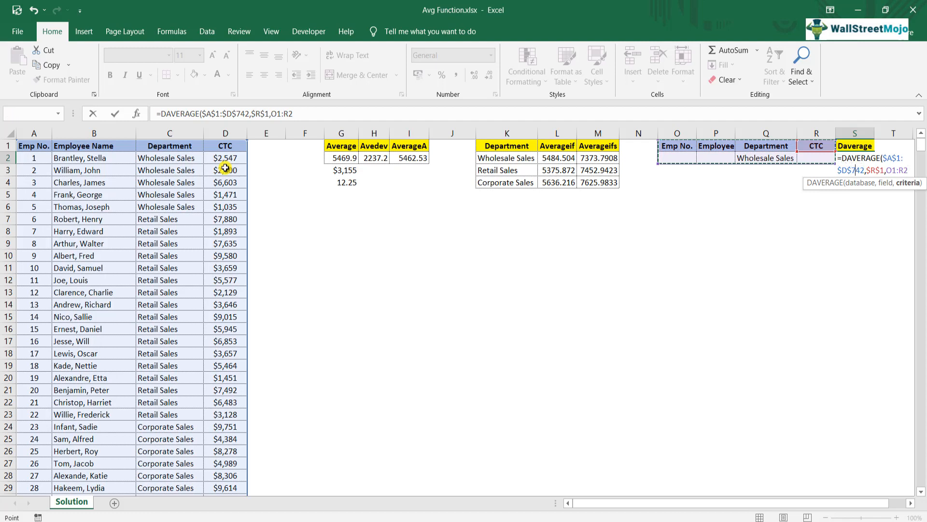
key(F4)
text())
key(ctrl+Return)
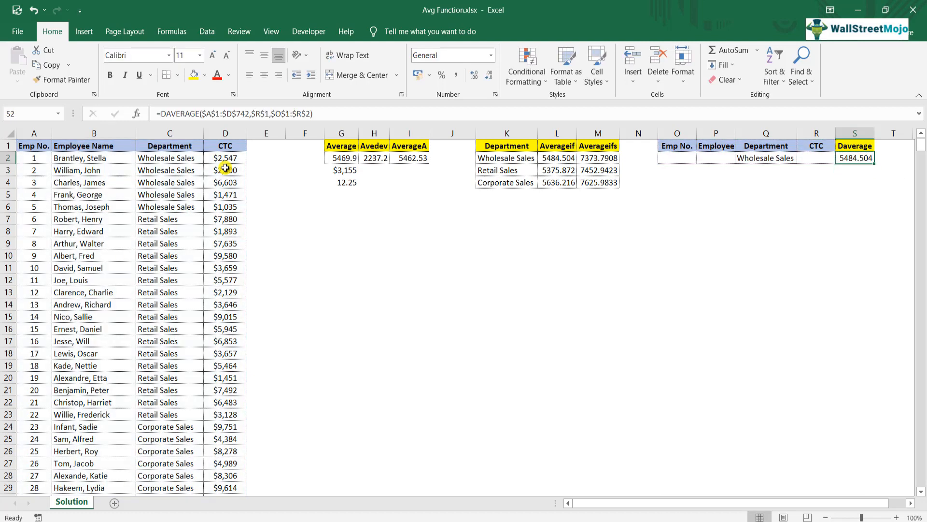
- Enter >5000 as the CTC criterion in R2 of the Daverage table
key(Left)
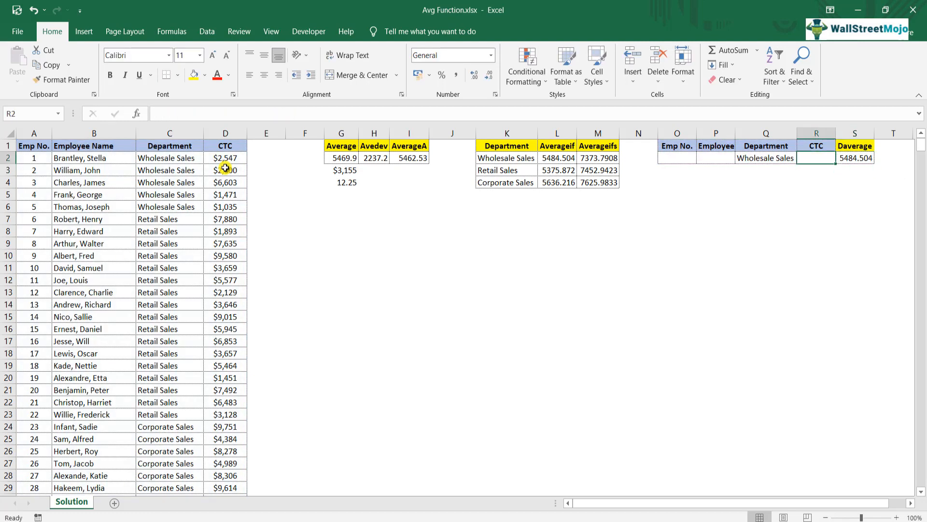
text(>5000)
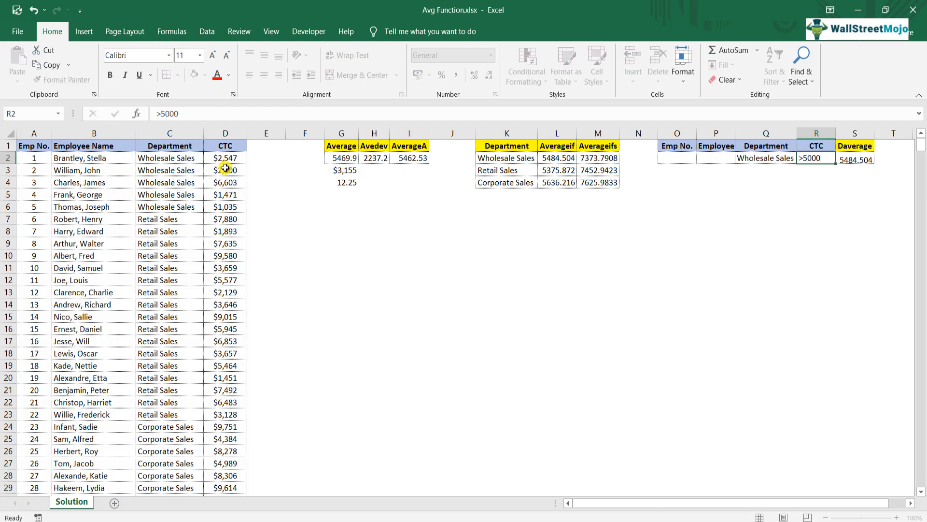
key(Return)
key(Up)
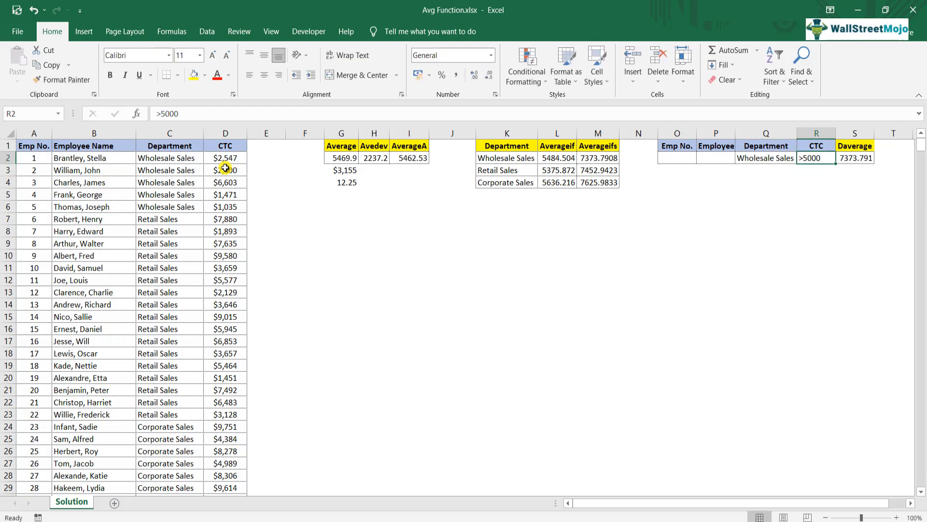
- Try 1 as the Emp No. criterion in O2, and undo the entry
key(Left)
key(Left)
key(Left)
text(1)
key(Tab)
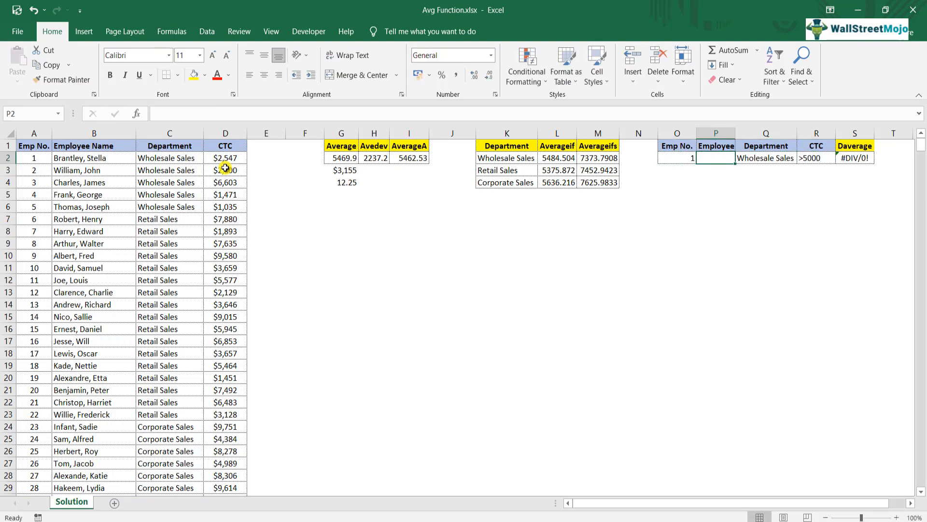
key(Left)
key(ctrl+z)
- Examine row 2 from the Daverage criteria across to the source CTC data and back
key(Left)
key(Left)
key(Left)
key(Left)
key(Left)
key(Left)
key(Left)
key(Left)
key(Left)
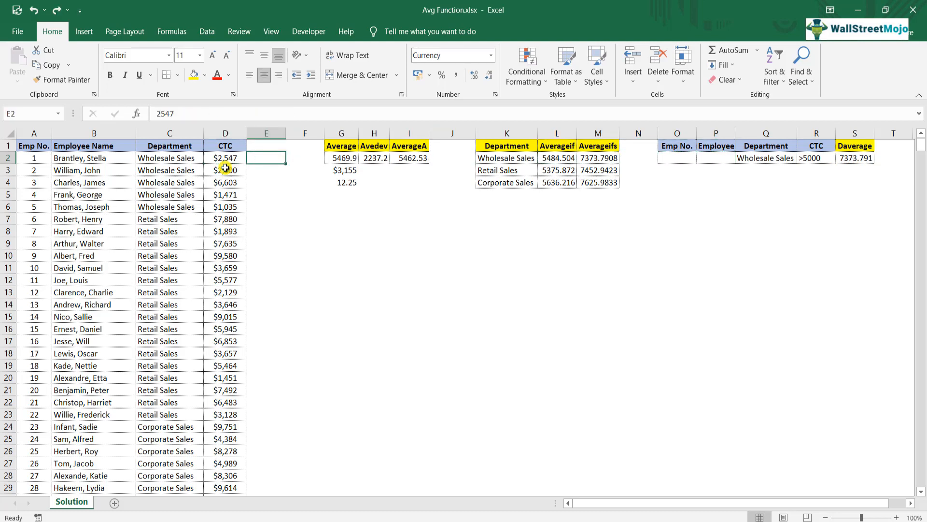
key(Right)
key(Right)
key(Right)
key(Right)
key(Right)
key(Right)
key(Right)
key(Right)
key(Right)
key(Right)
key(Right)
key(Right)
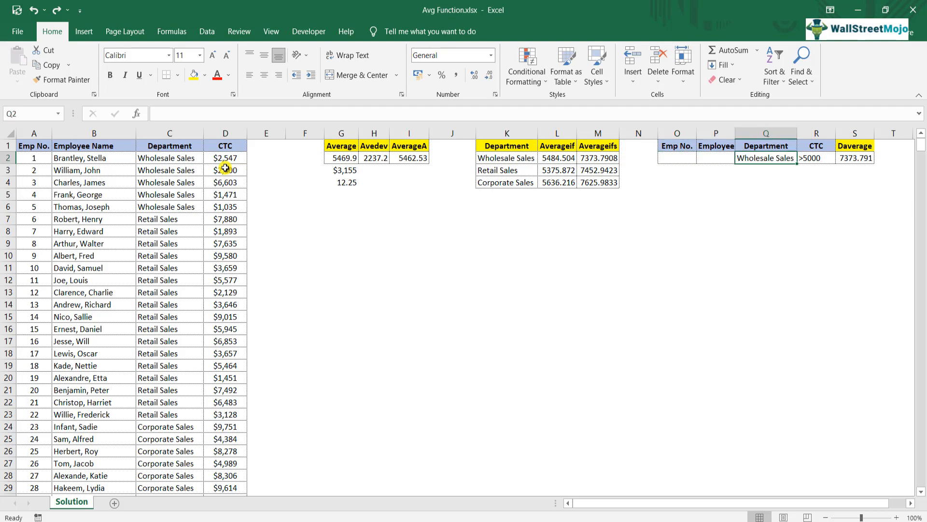
- Change the CTC criterion in R2 to >7000
key(F2)
key(BackSpace)
text(7)
key(Return)
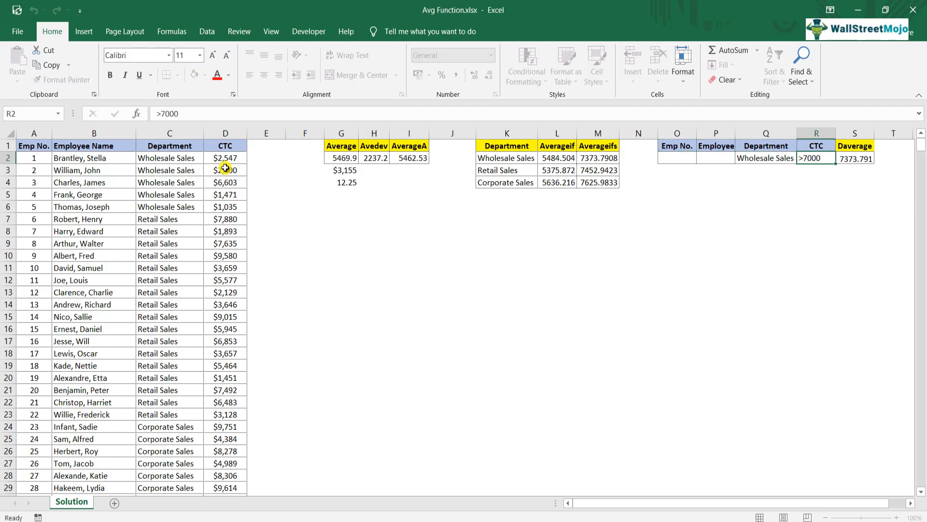
key(Up)
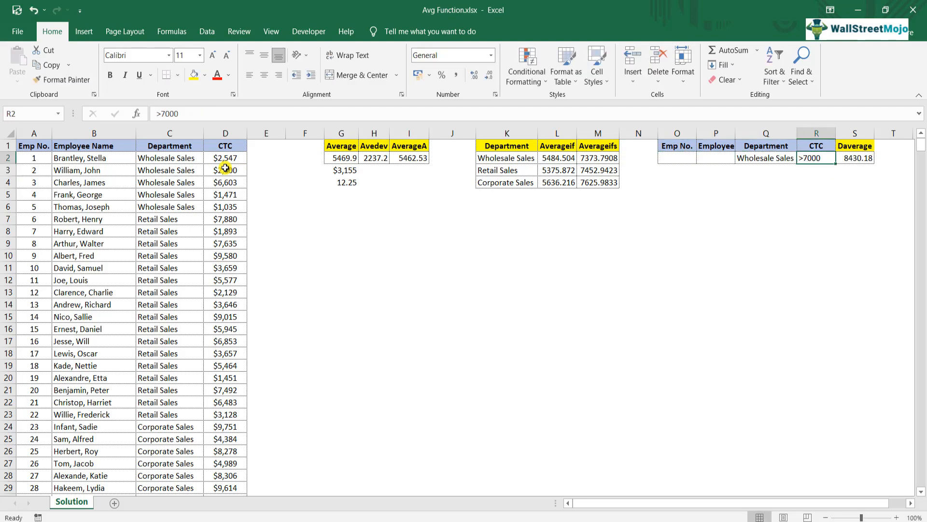
- Clear the CTC criterion in R2 and set the Emp No. criterion in O2 to >100
key(Delete)
key(Left)
key(Left)
key(Left)
text(>100)
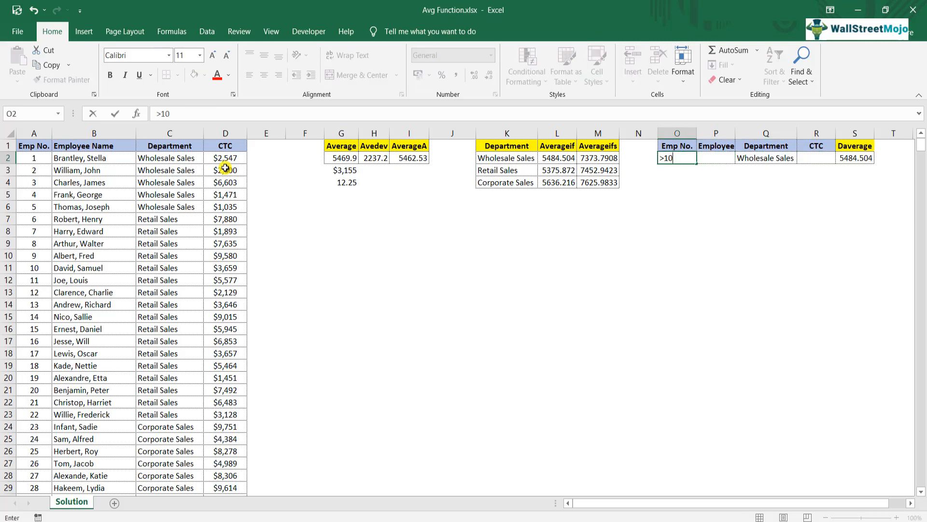
key(Return)
key(Up)
key(Right)
key(Right)
key(Right)
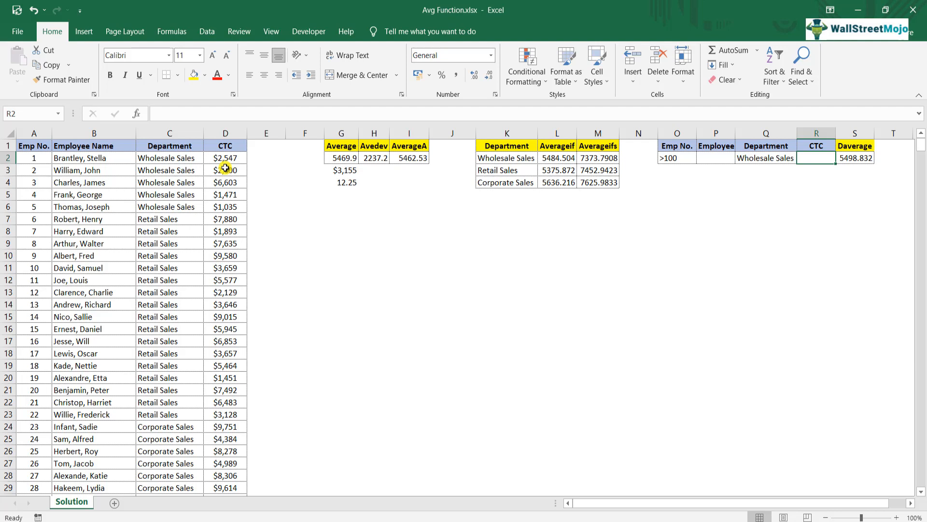
key(Left)
key(Left)
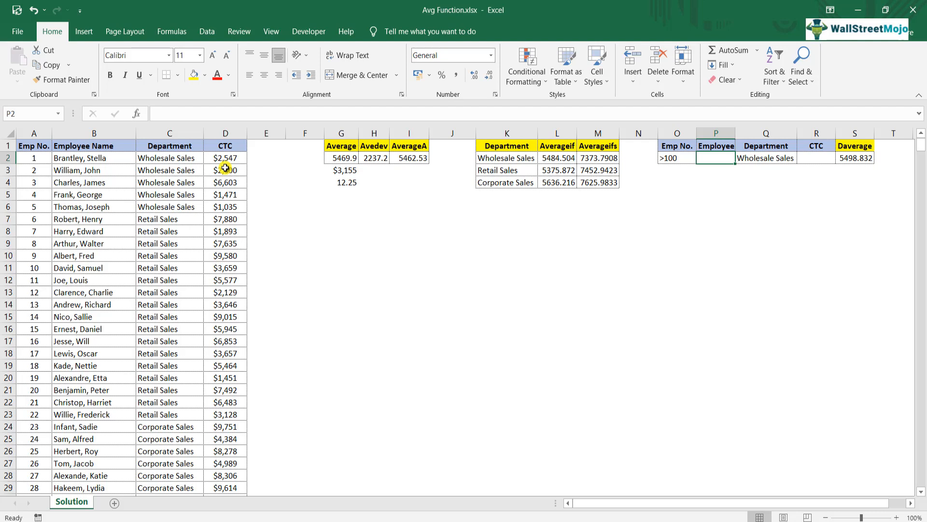
- Review the function headings in row 1 from Average in G1 through Daverage in S1
key(Left)
key(Left)
key(Left)
key(Left)
key(Left)
key(Left)
key(Left)
key(Left)
key(Left)
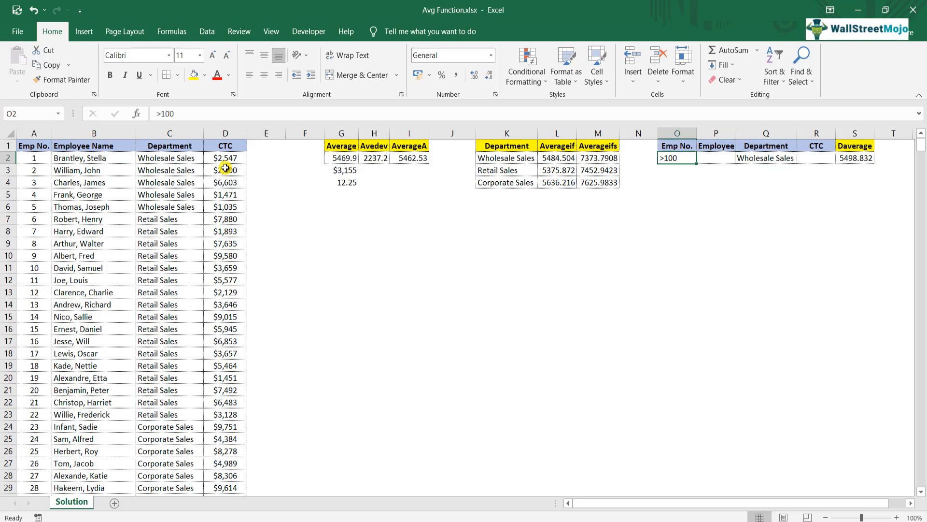
key(Up)
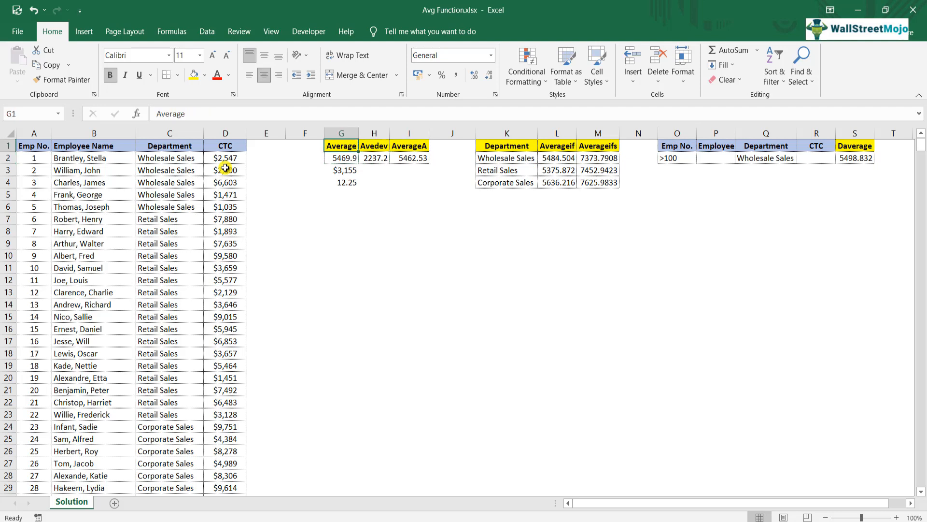
key(Right)
key(Right)
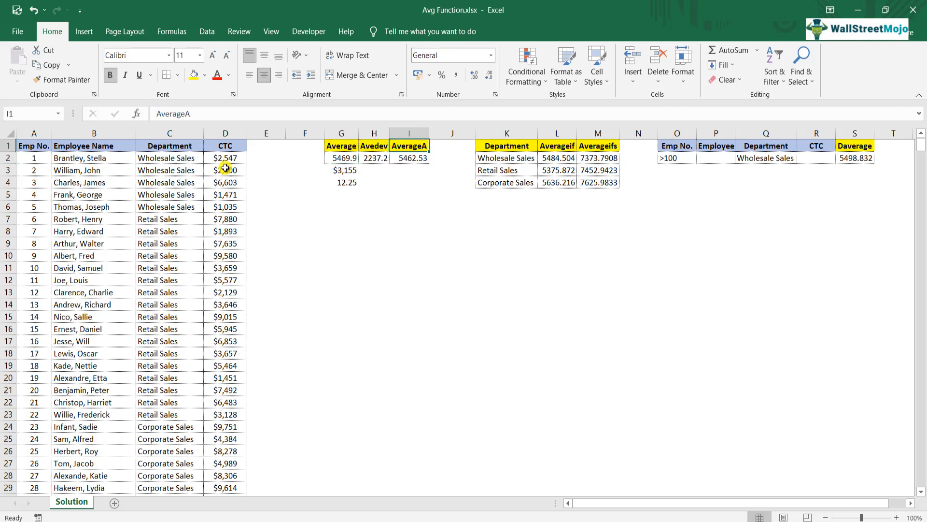
key(Right)
key(Right)
key(Right)
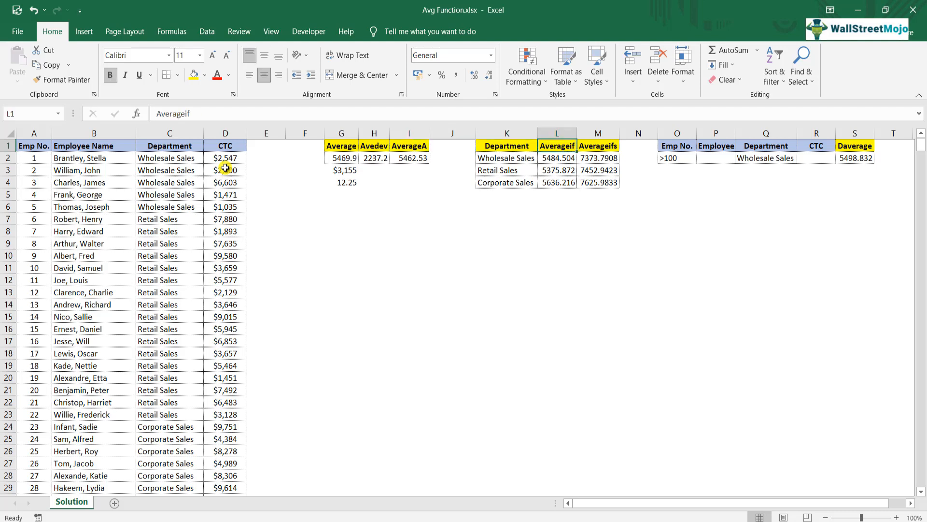
key(Right)
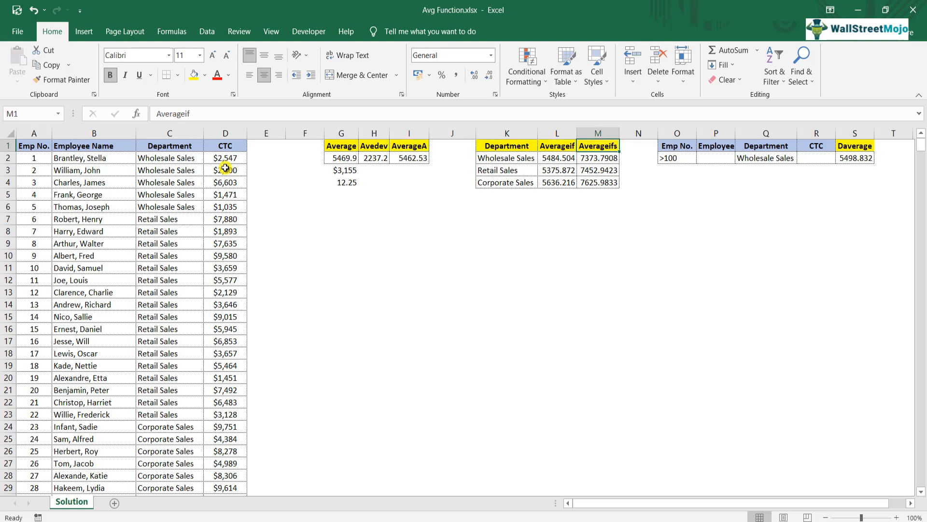
key(Right)
key(Right)
key(Right)
key(Left)
key(Left)
key(Left)
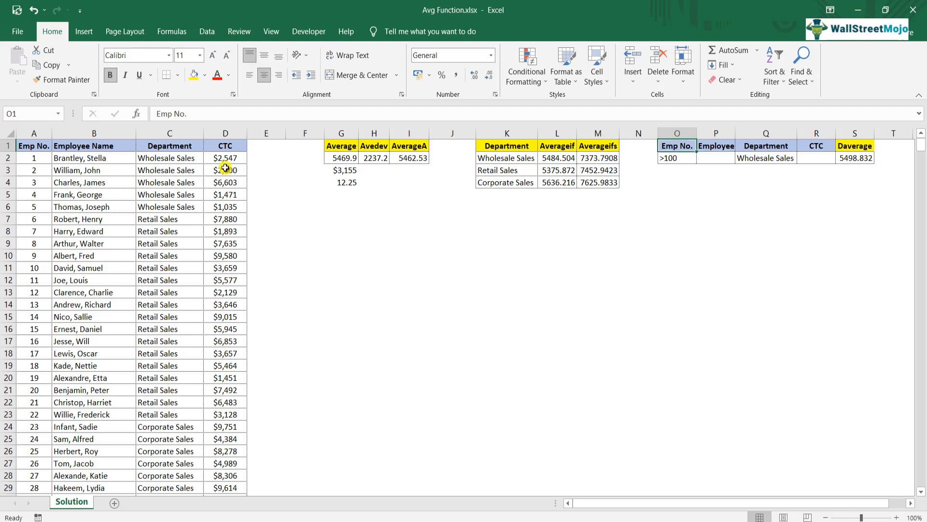
key(Right)
key(Right)
key(Right)
key(Right)
key(Right)
key(Right)
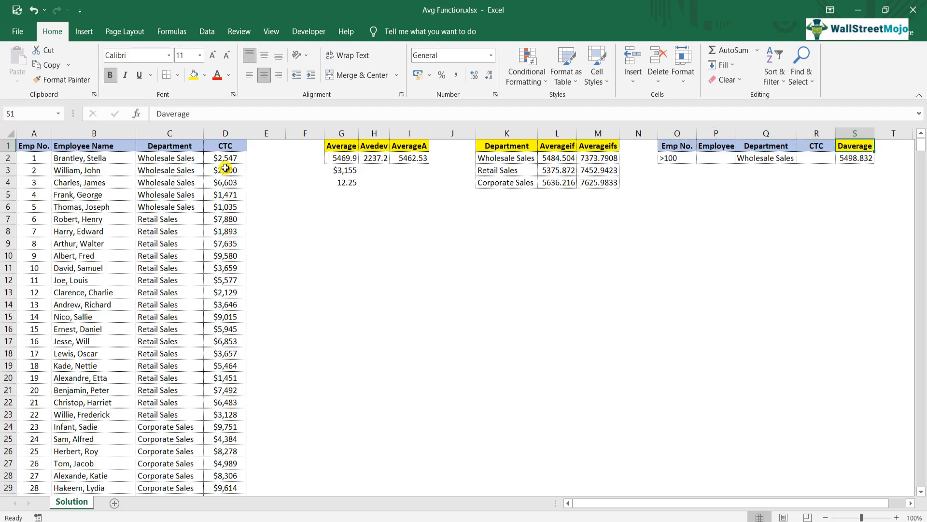